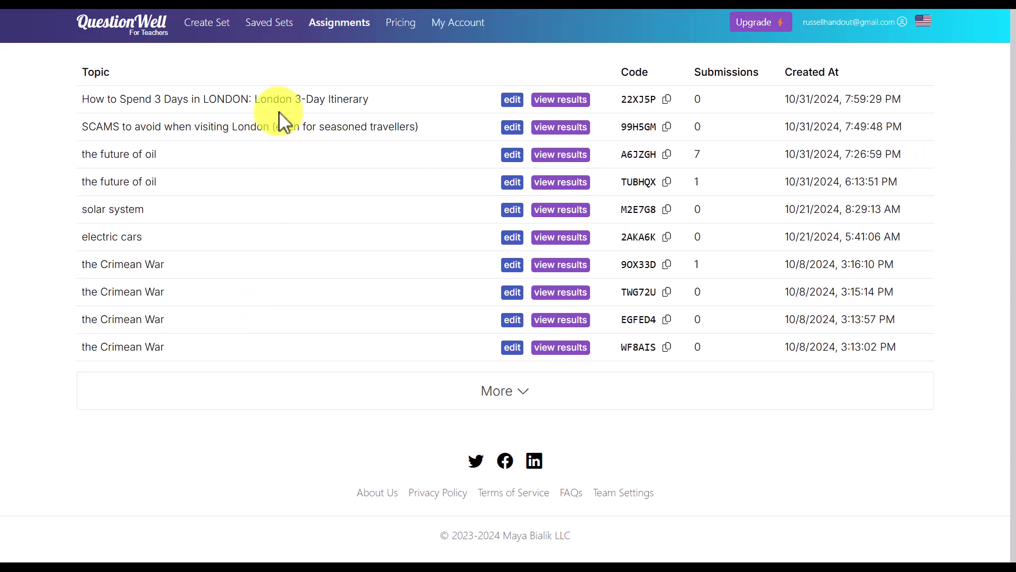
Start creating a new question set and choose 7th Grade as its reading level.
left_click(197, 28)
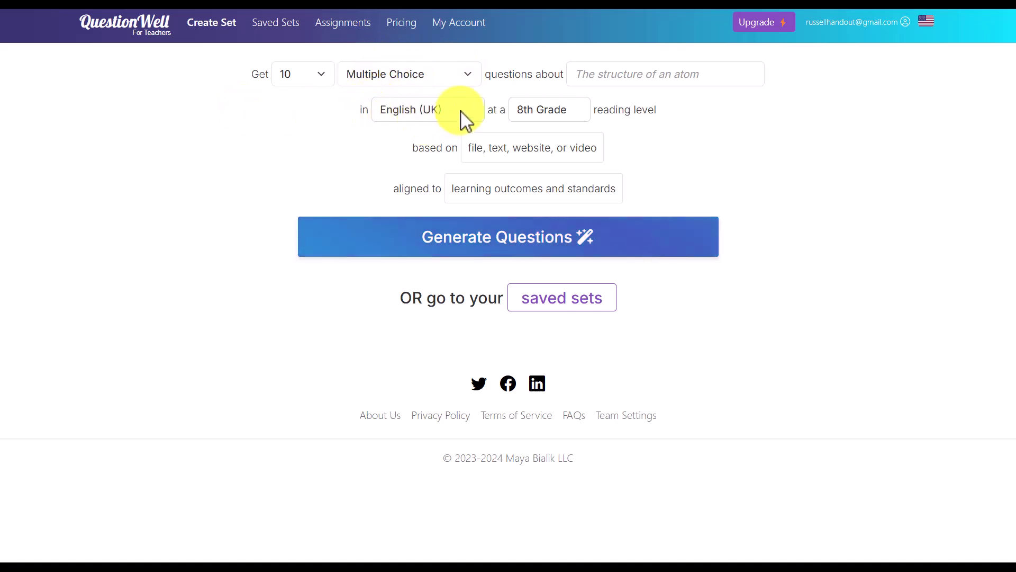
left_click(564, 107)
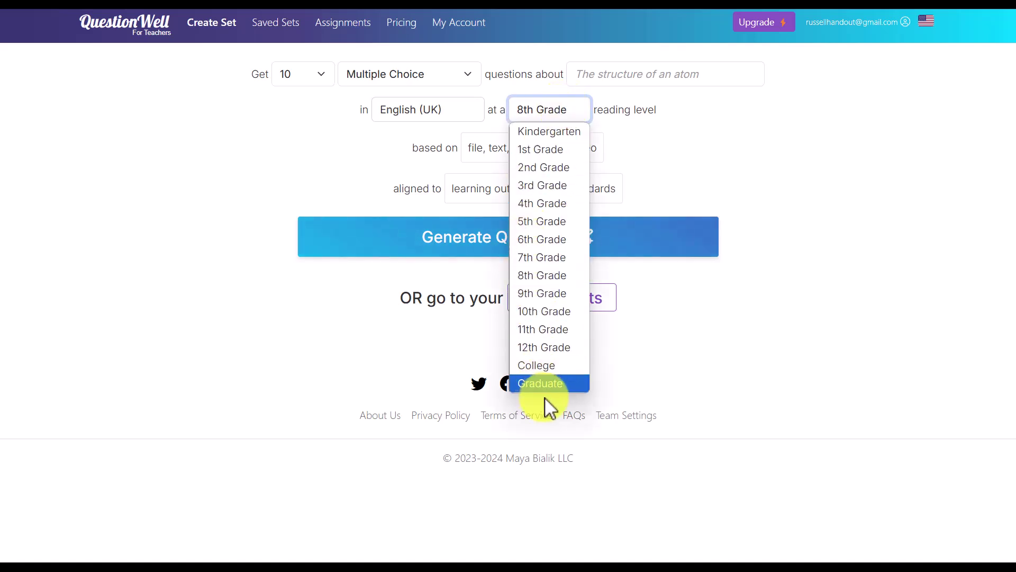
left_click(525, 259)
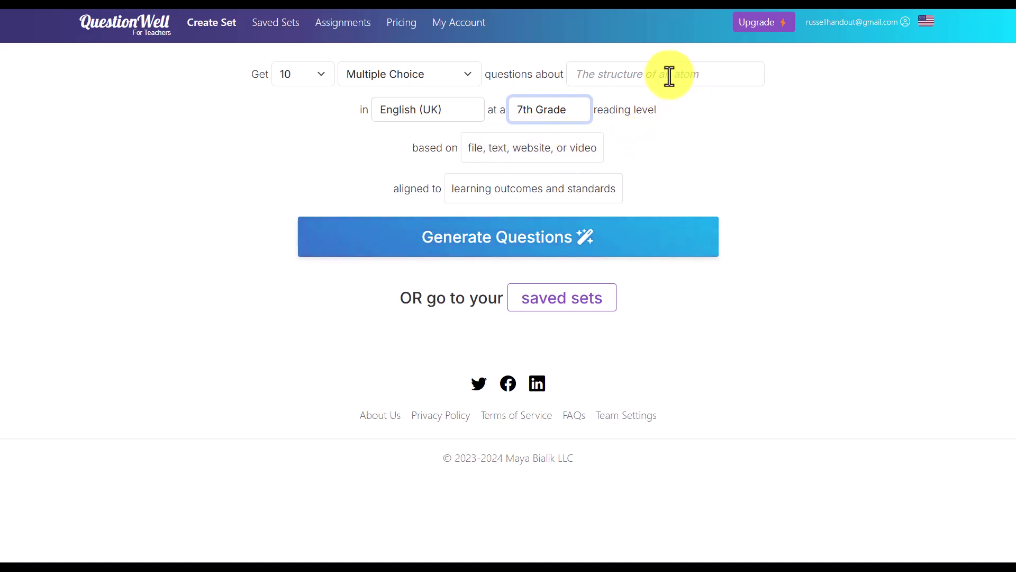
Enter "the solar system" as the topic and generate the multiple-choice questions.
left_click(701, 72)
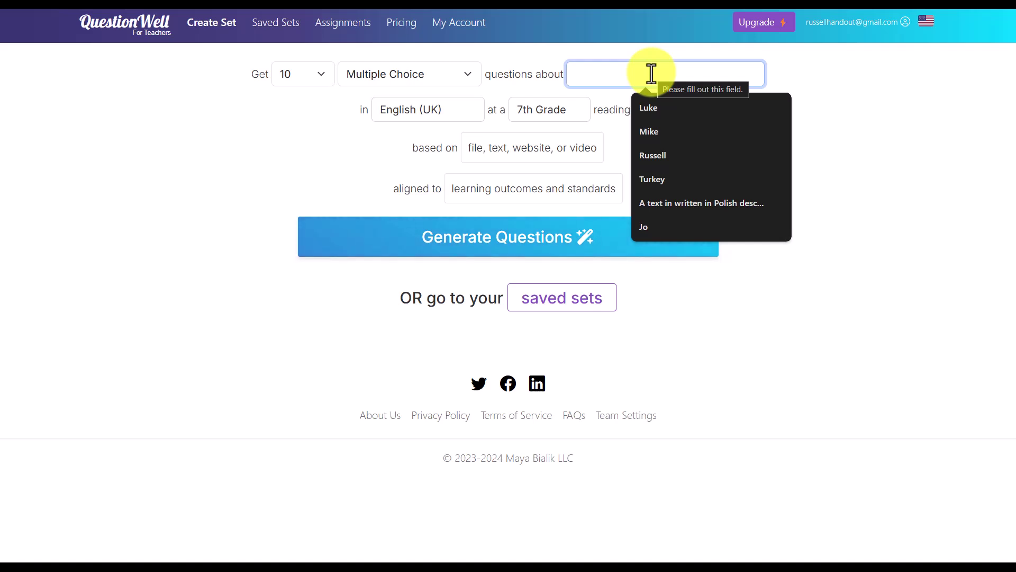
type("the solar s")
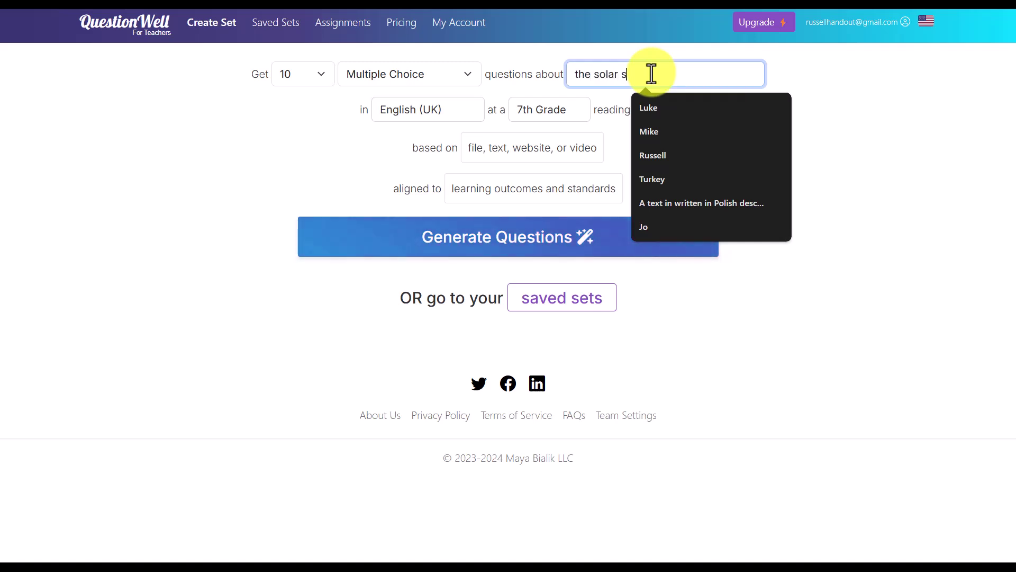
type("yte")
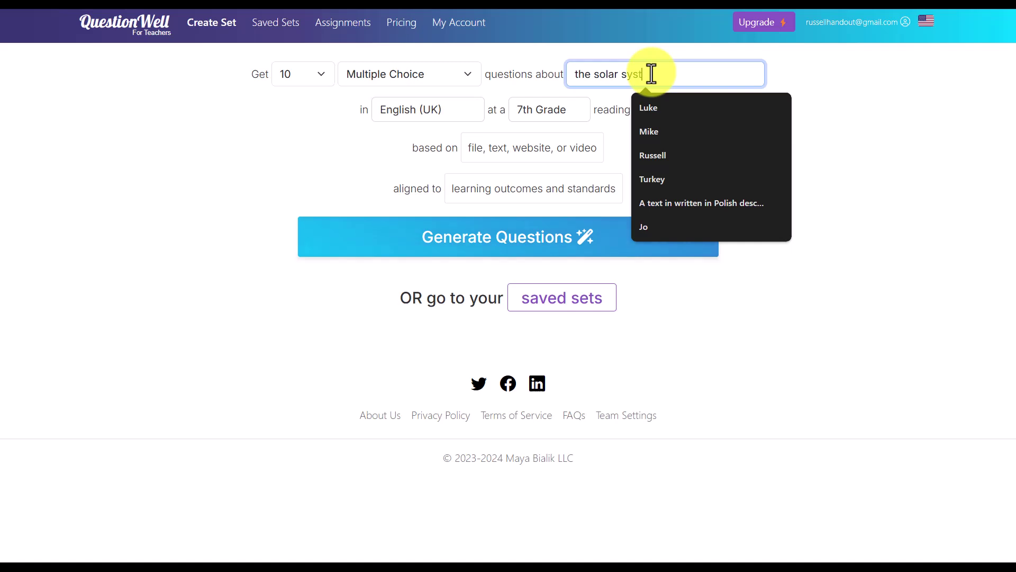
type("em")
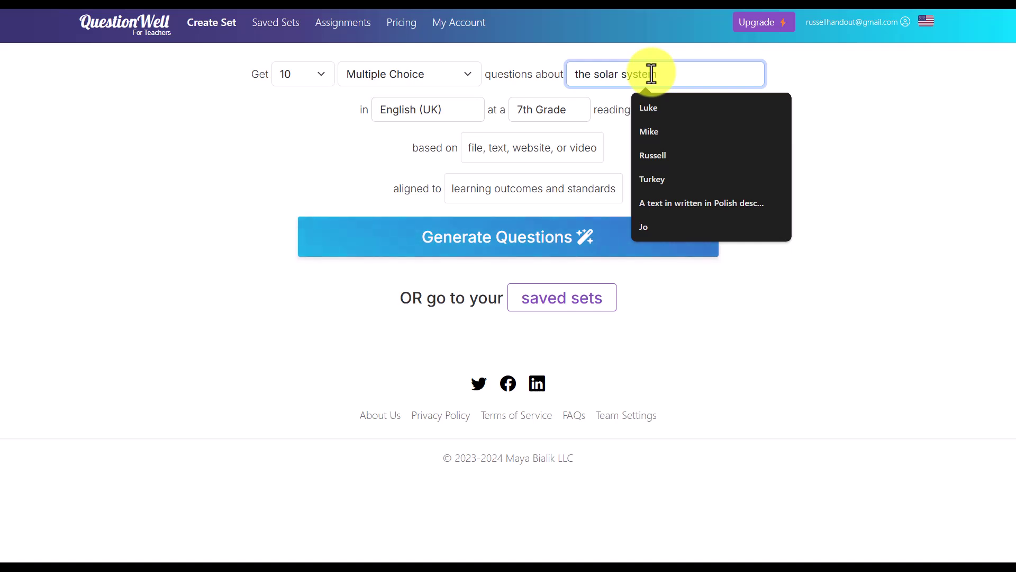
left_click(955, 161)
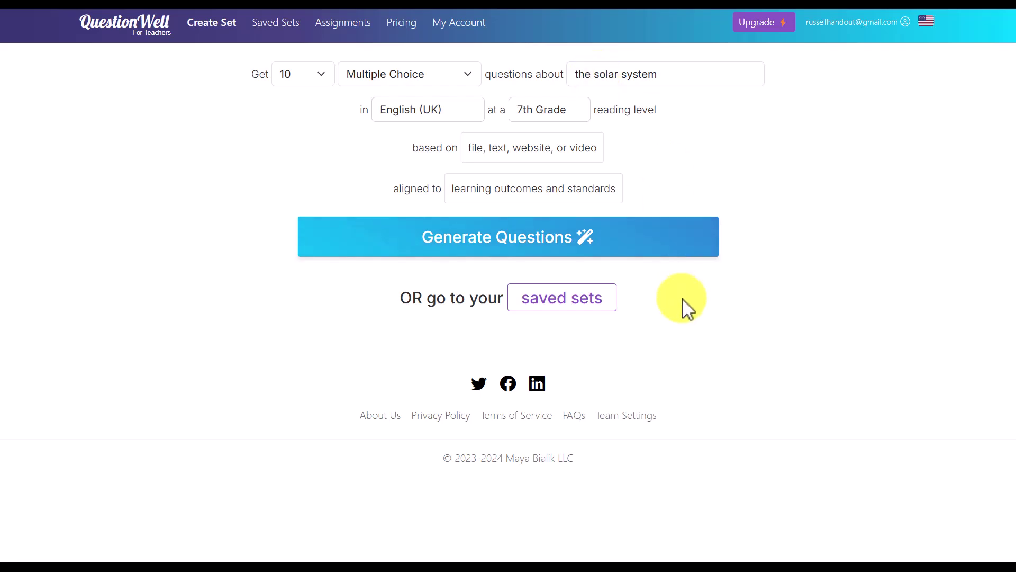
left_click(440, 246)
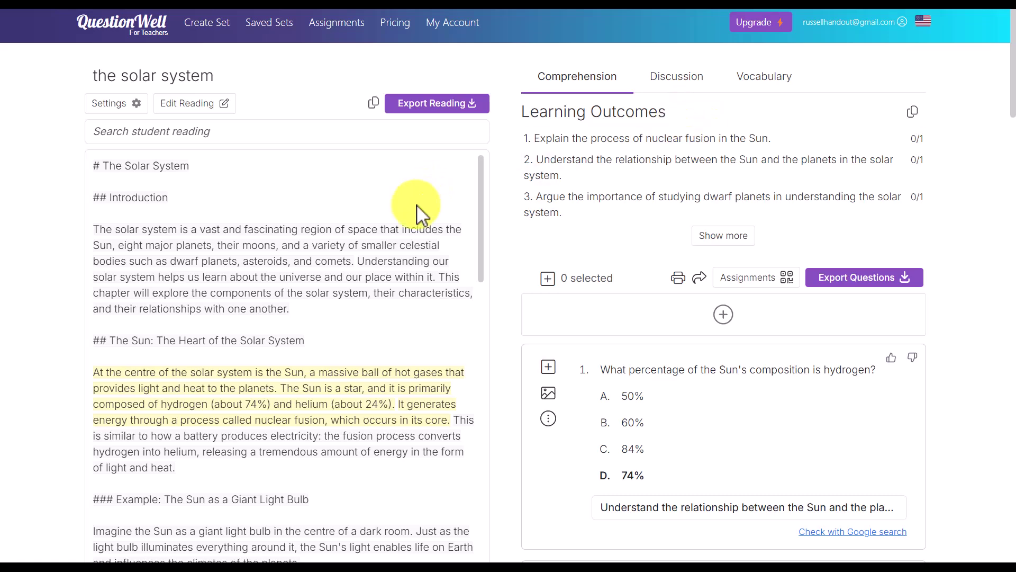
Examine the generated student reading, the vocabulary list and the discussion questions.
left_click_drag(479, 178, 490, 328)
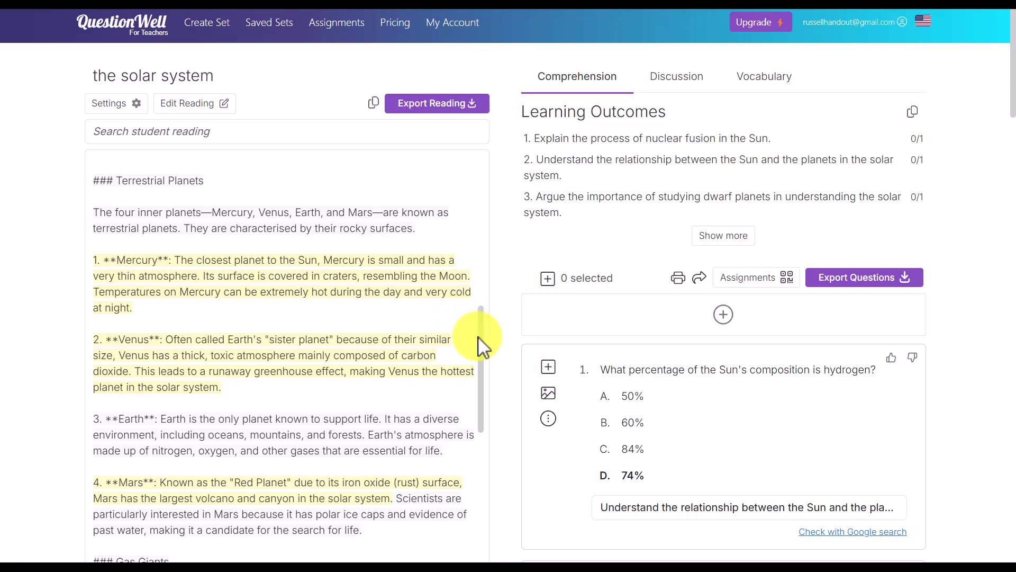
left_click_drag(482, 350, 500, 199)
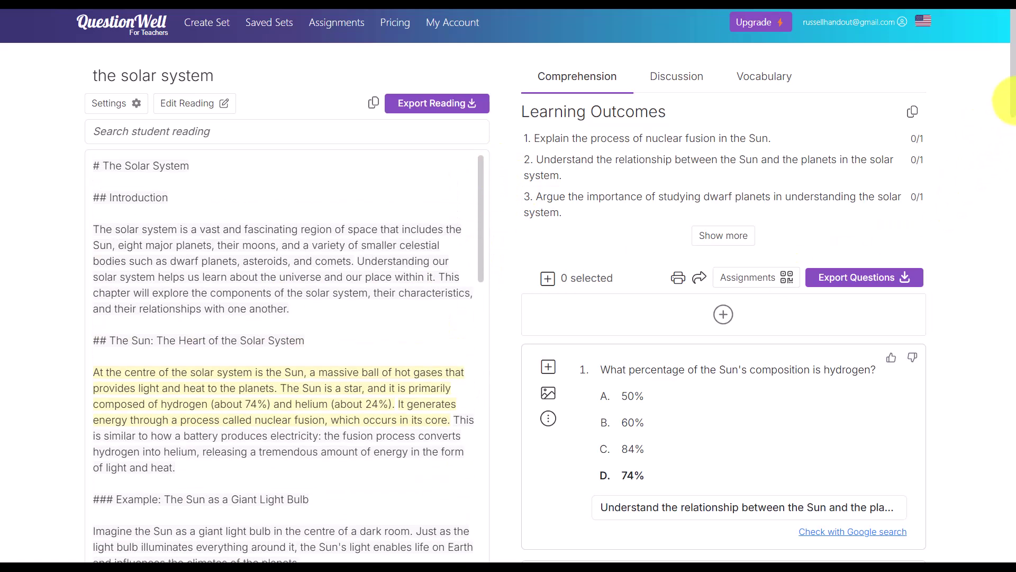
mouse_move(1012, 98)
left_mouse_down()
mouse_move(1012, 193)
mouse_move(1011, 87)
left_mouse_up()
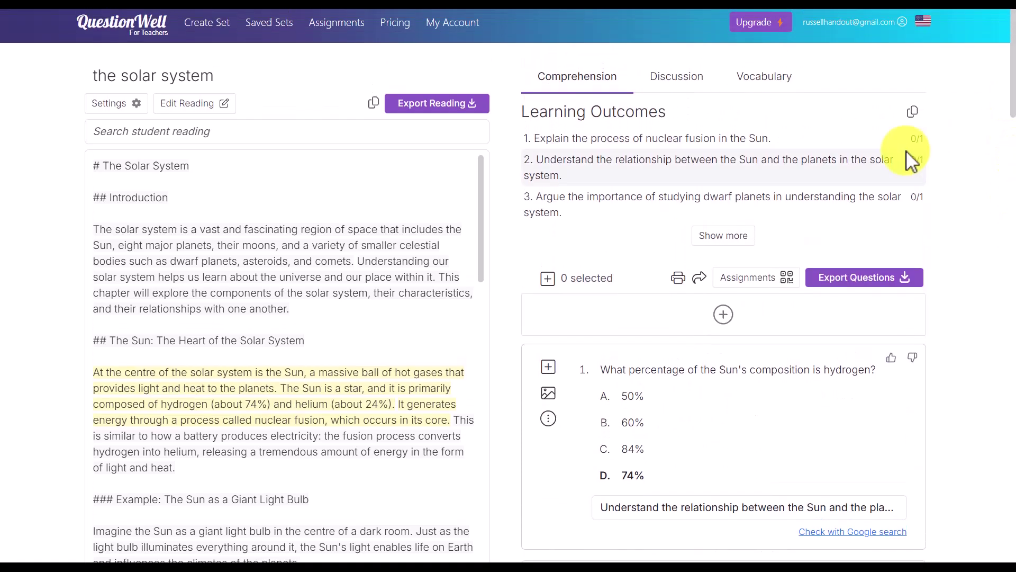
left_click(765, 82)
left_click_drag(1012, 151, 1012, 88)
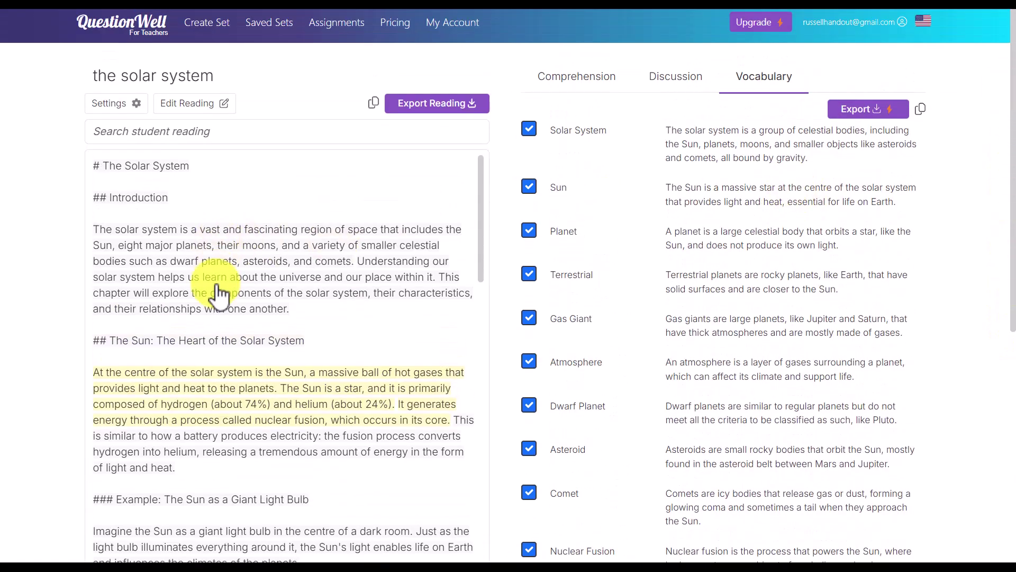
left_click(681, 85)
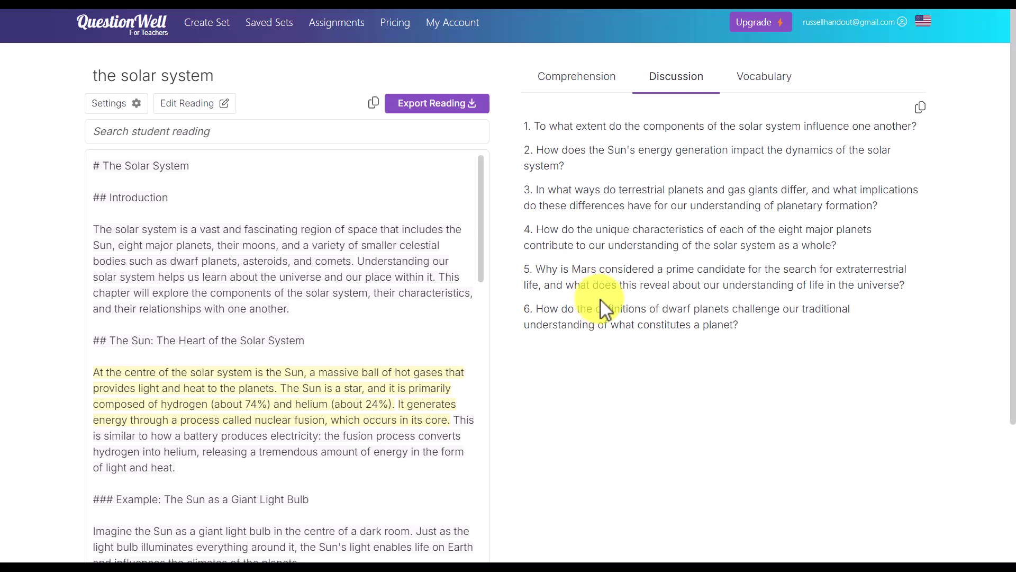
Review the learning outcomes and the multiple-choice comprehension questions with their marked answers.
left_click(566, 80)
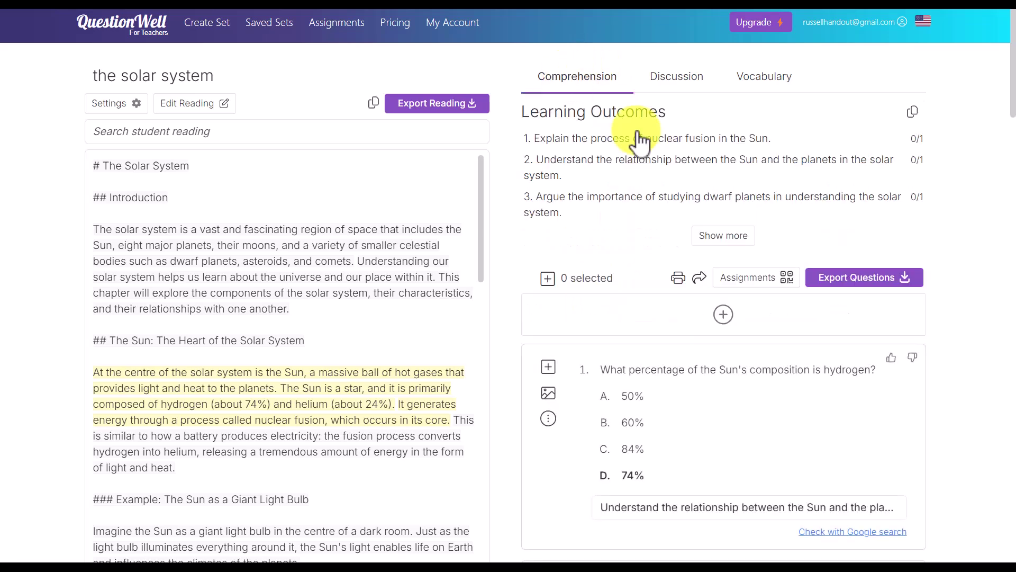
scroll(1000, 106, "down", 3)
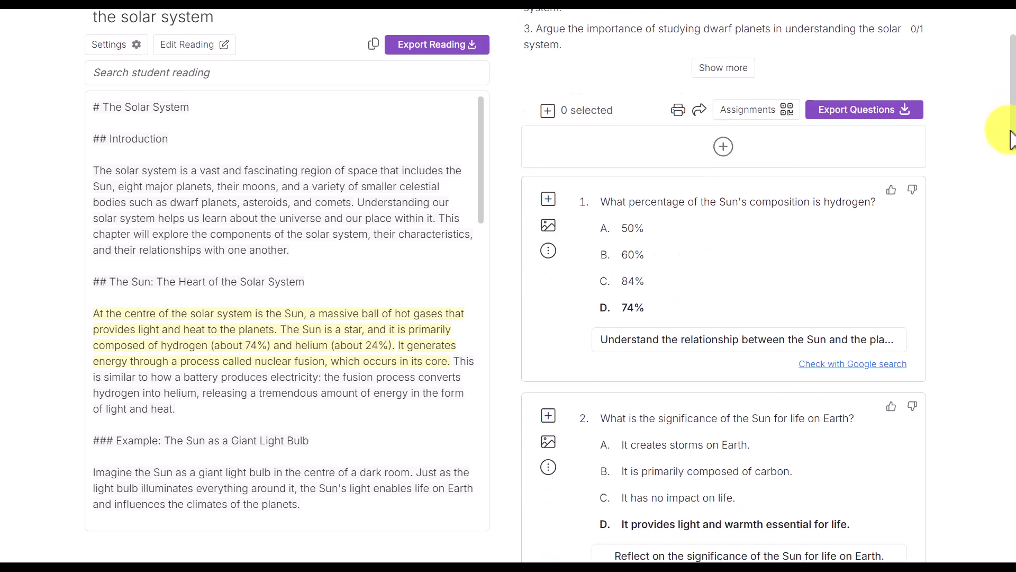
mouse_move(616, 223)
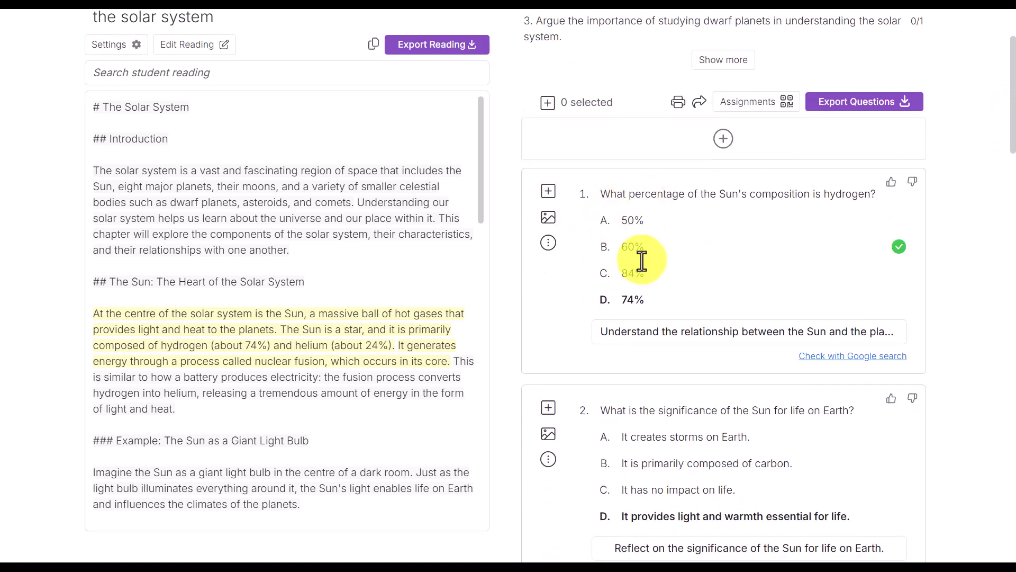
scroll(1006, 159, "down", 9)
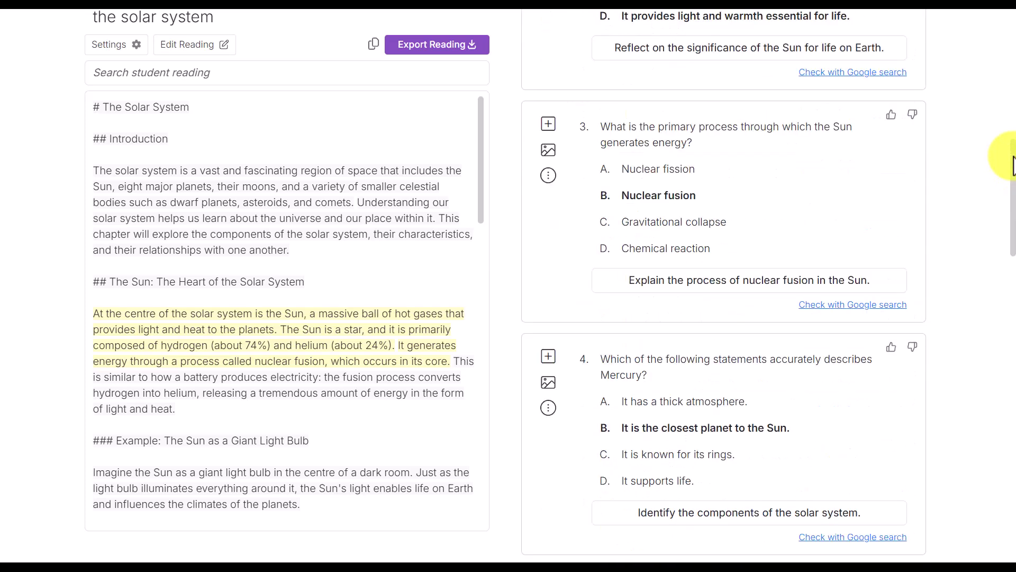
scroll(1005, 158, "up", 4)
scroll(1006, 106, "up", 4)
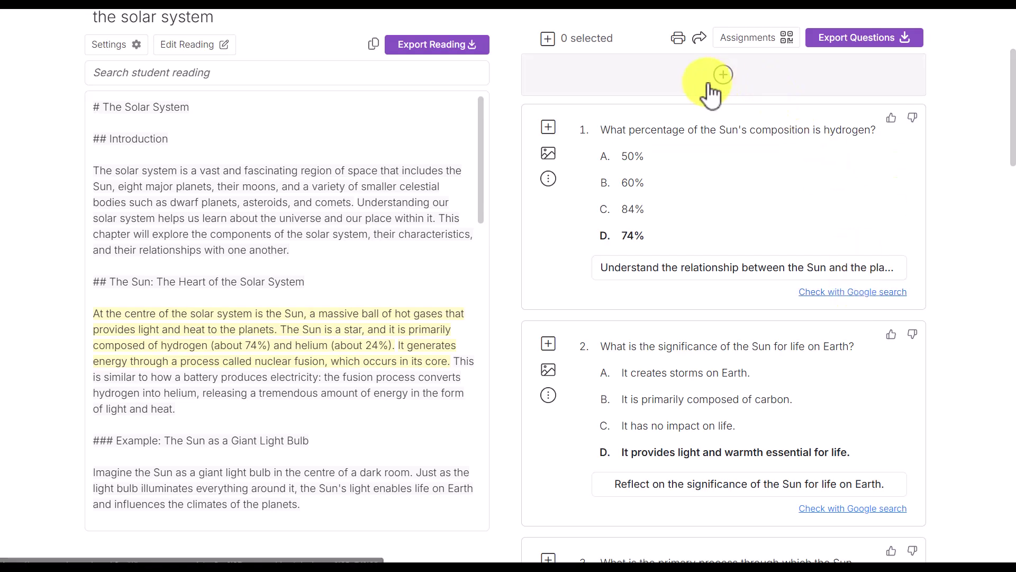
Select comprehension questions 1 and 2 individually.
left_click(549, 127)
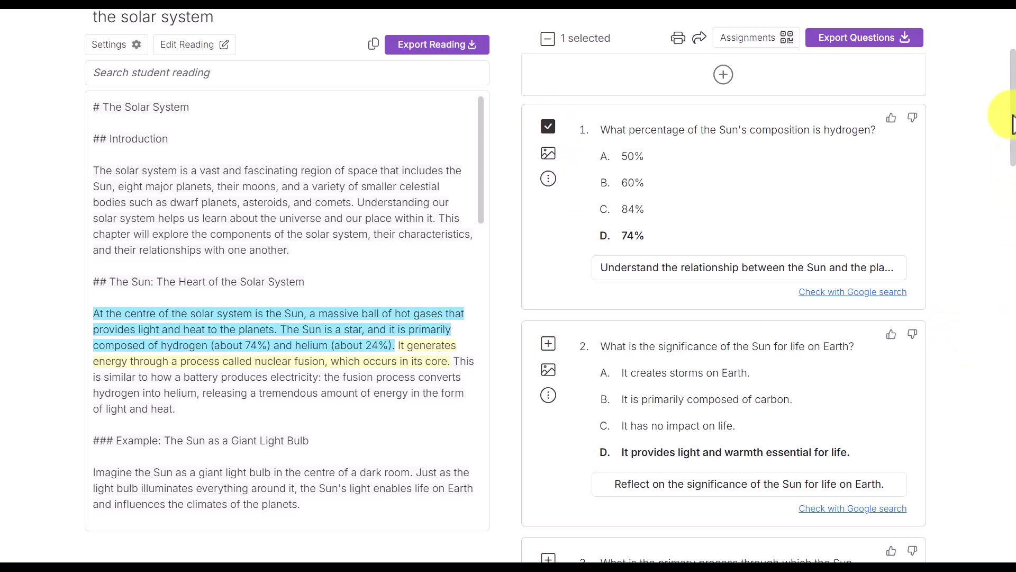
left_click_drag(1012, 111, 1012, 144)
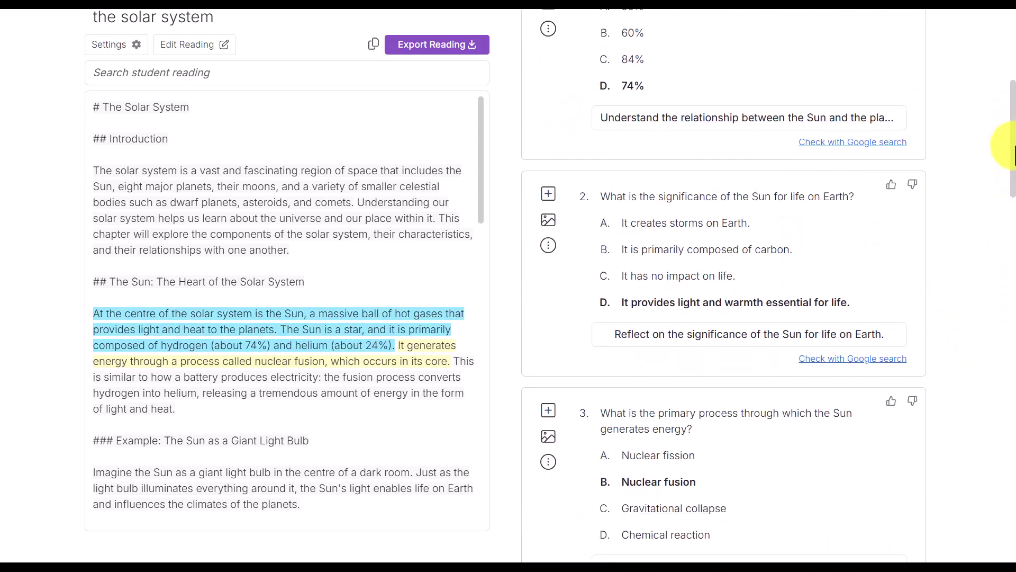
left_click(548, 195)
left_click_drag(1010, 205, 1012, 103)
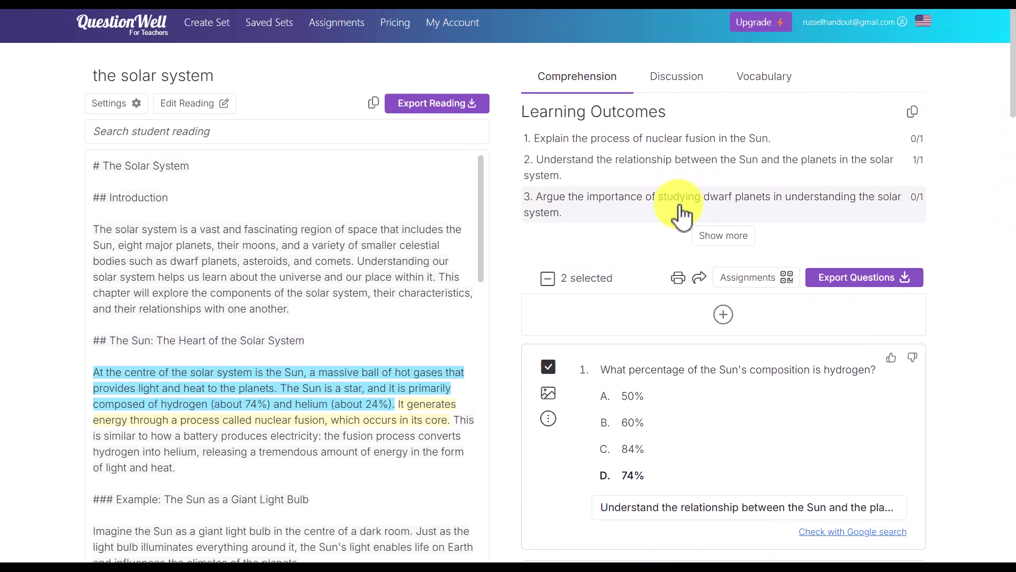
Deselect comprehension questions 1 and 2.
left_click(548, 366)
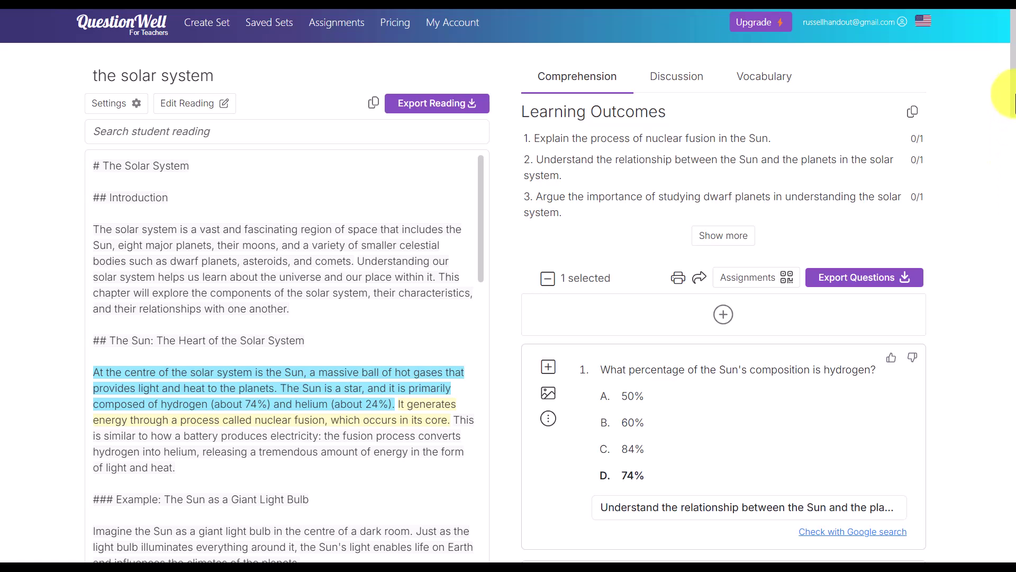
scroll(1001, 136, "down", 4)
left_click(551, 353)
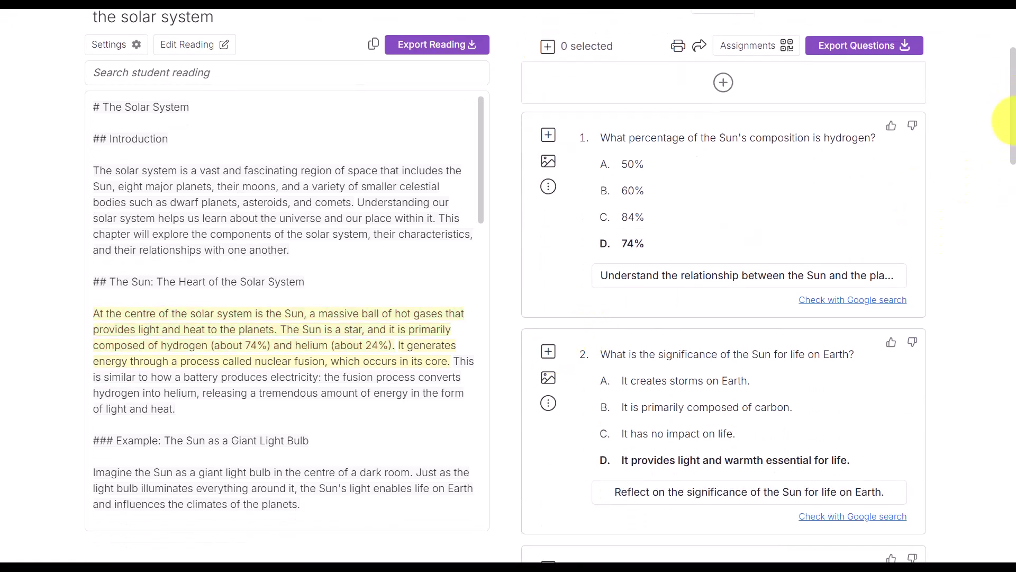
scroll(1014, 127, "up", 5)
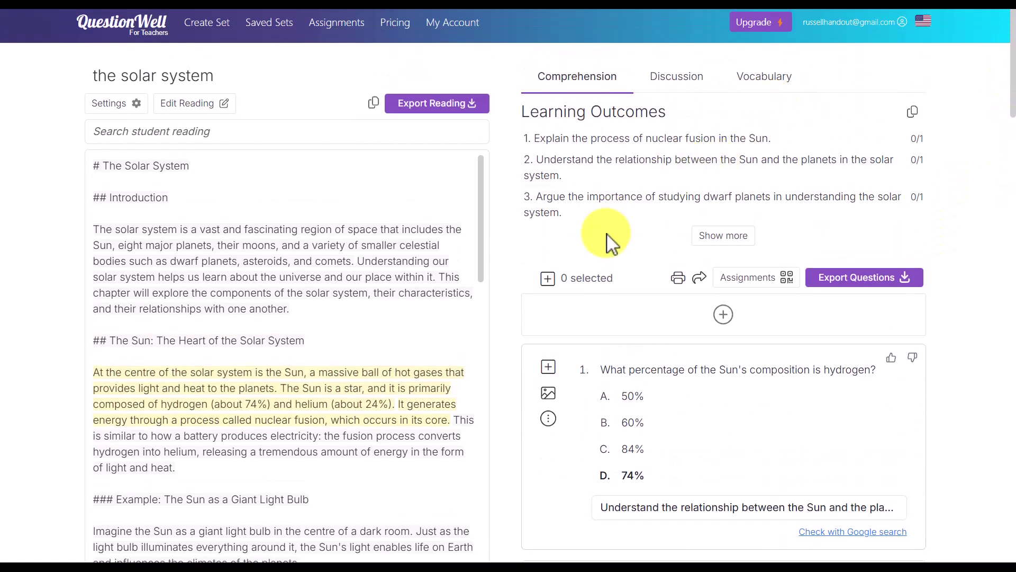
Select all the comprehension questions at once and export them to Google Forms.
left_click(548, 279)
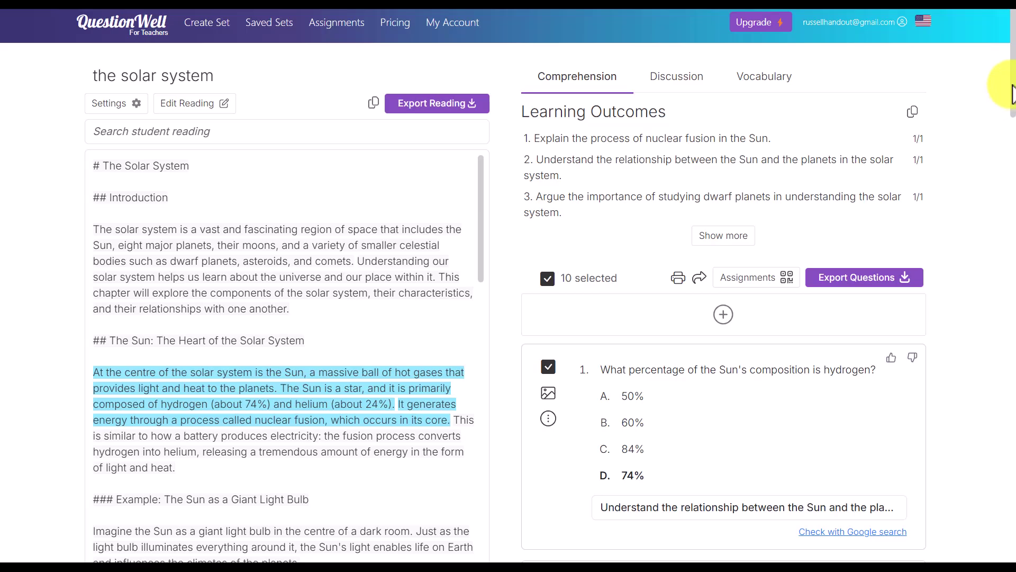
left_click_drag(1012, 92, 1011, 13)
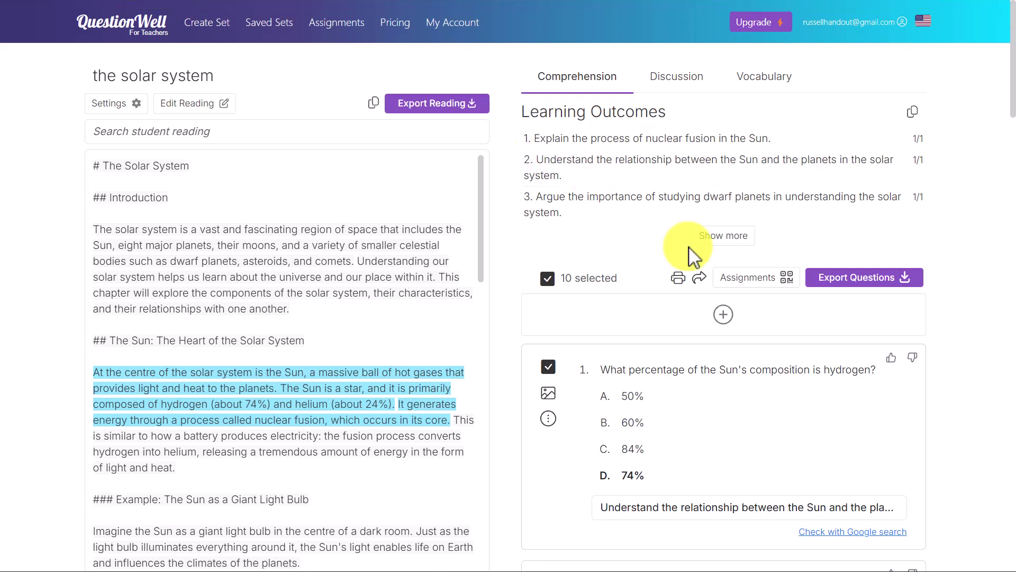
left_click(856, 281)
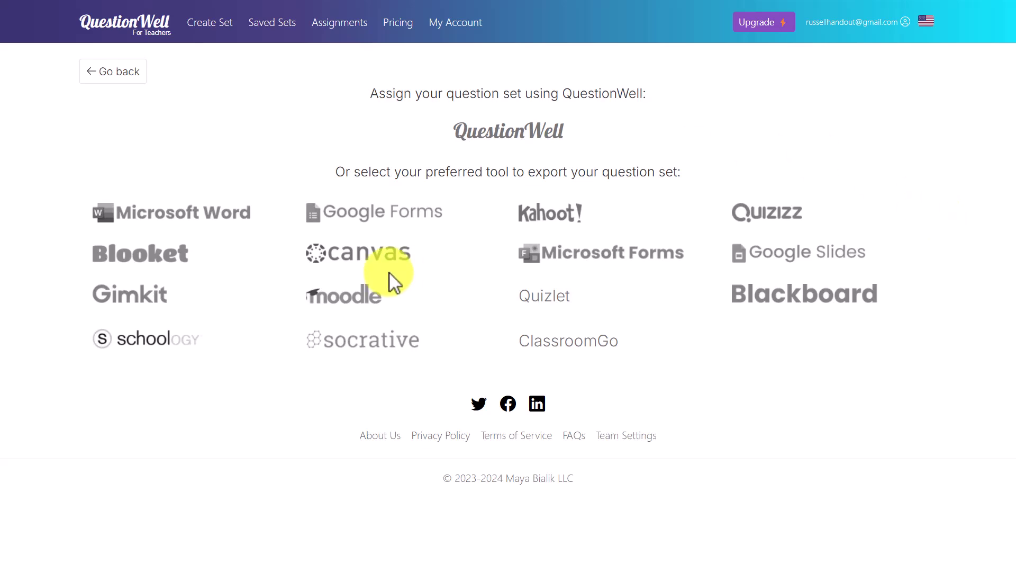
left_click(417, 223)
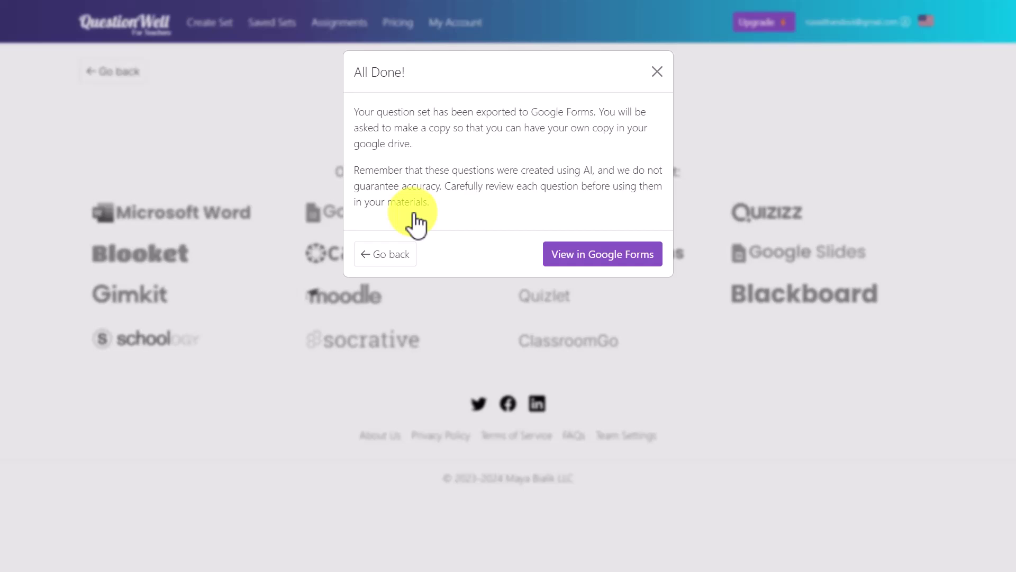
Open the exported question set in Google Forms, make a personal copy of it and look over its questions.
left_click(623, 268)
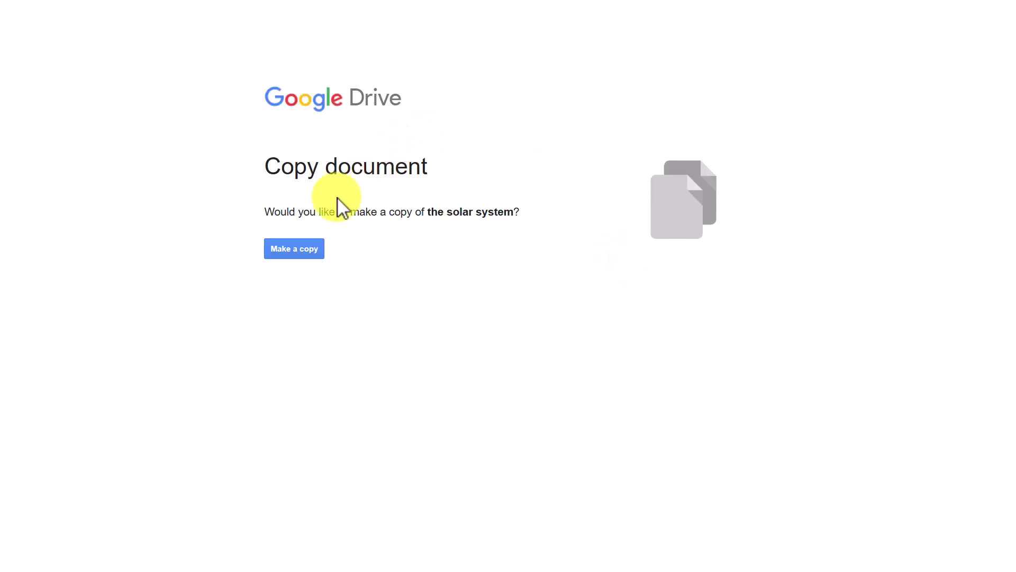
left_click(284, 253)
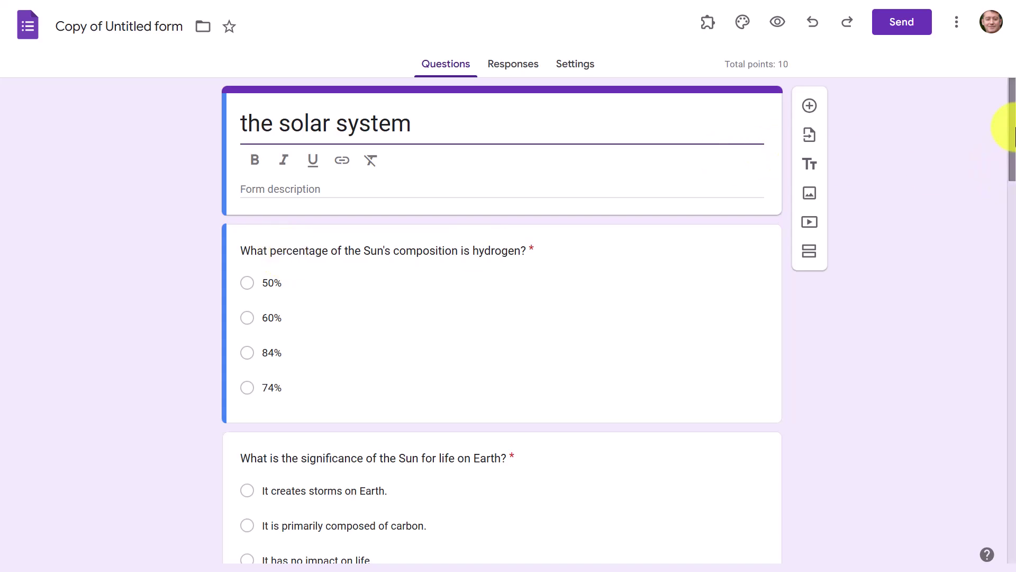
left_click_drag(1012, 142, 1005, 41)
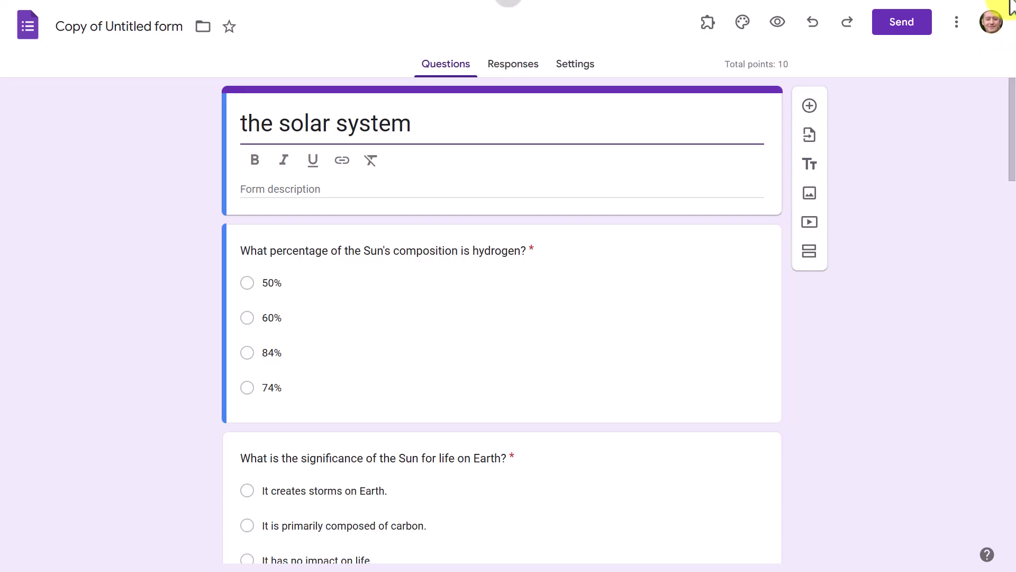
Open the form's sending options, choose sharing by link and shorten the URL.
left_click(904, 34)
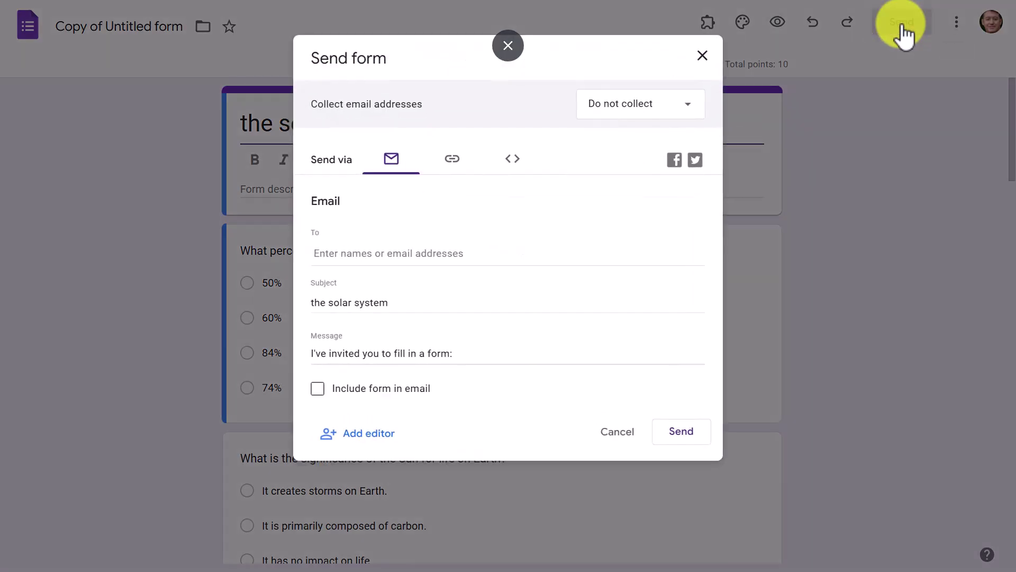
left_click(453, 162)
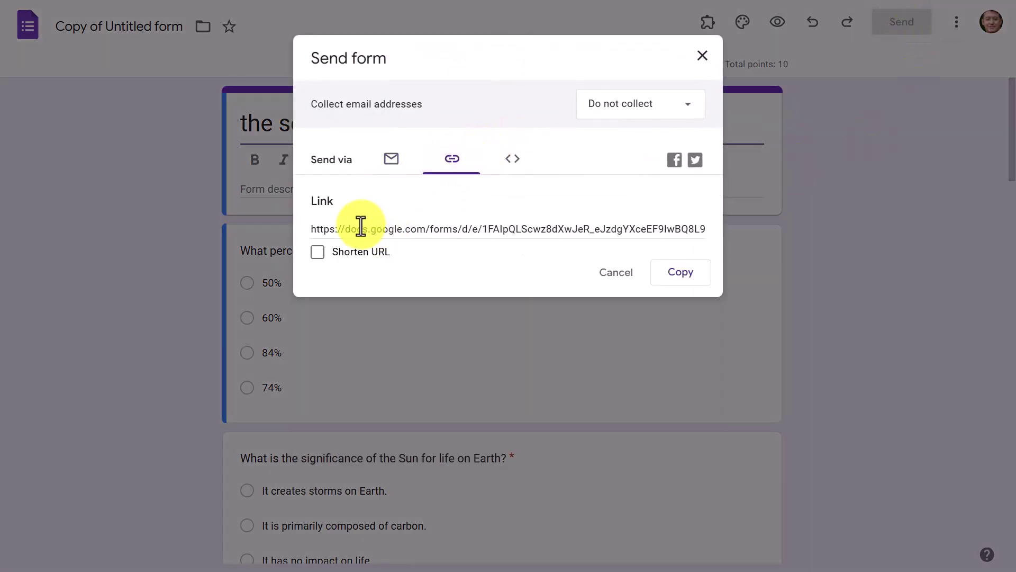
left_click(317, 252)
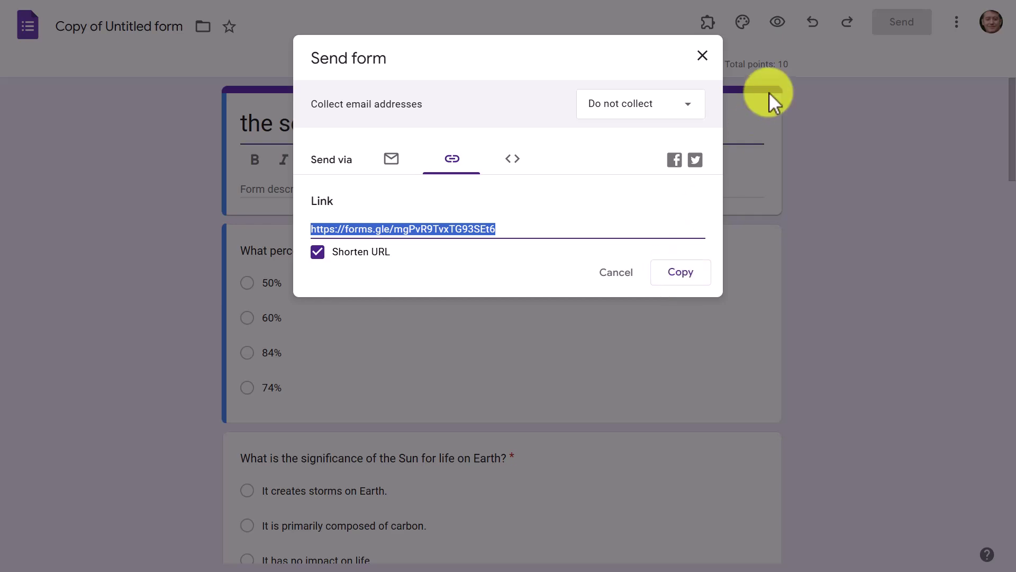
Close the sending options, return to the solar system question set in QuestionWell and copy its reading text.
left_click(701, 56)
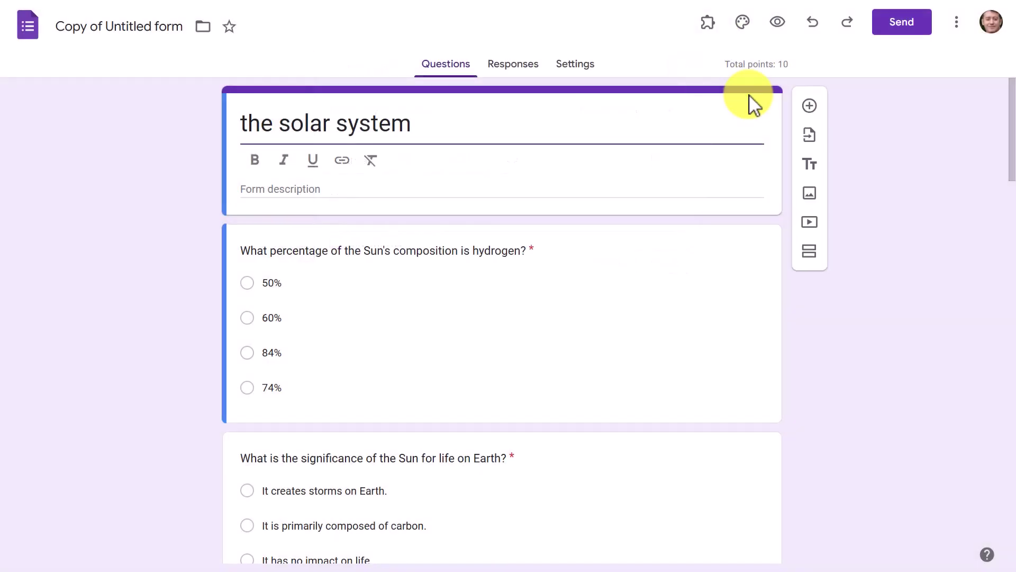
left_click(522, 193)
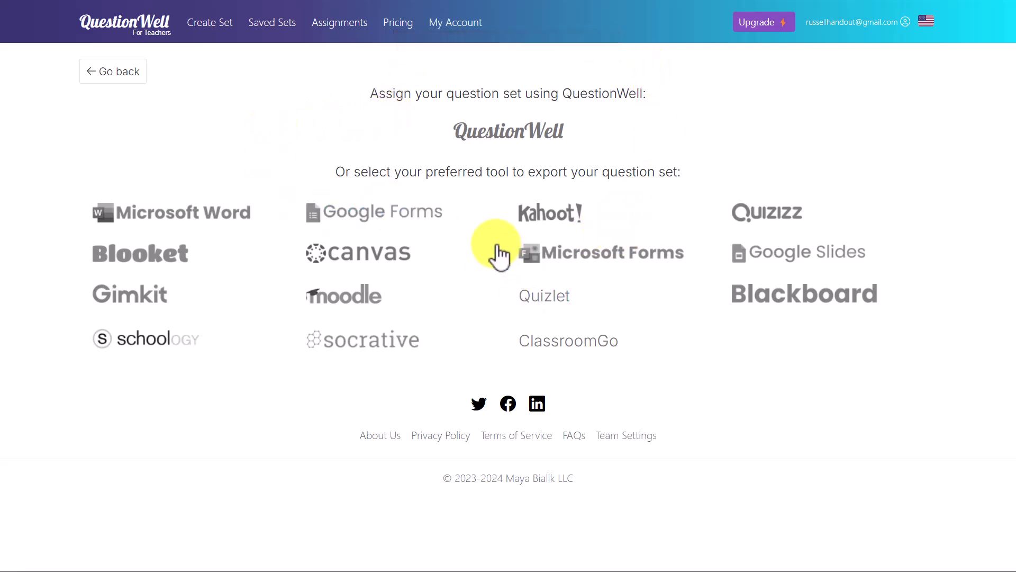
left_click(113, 74)
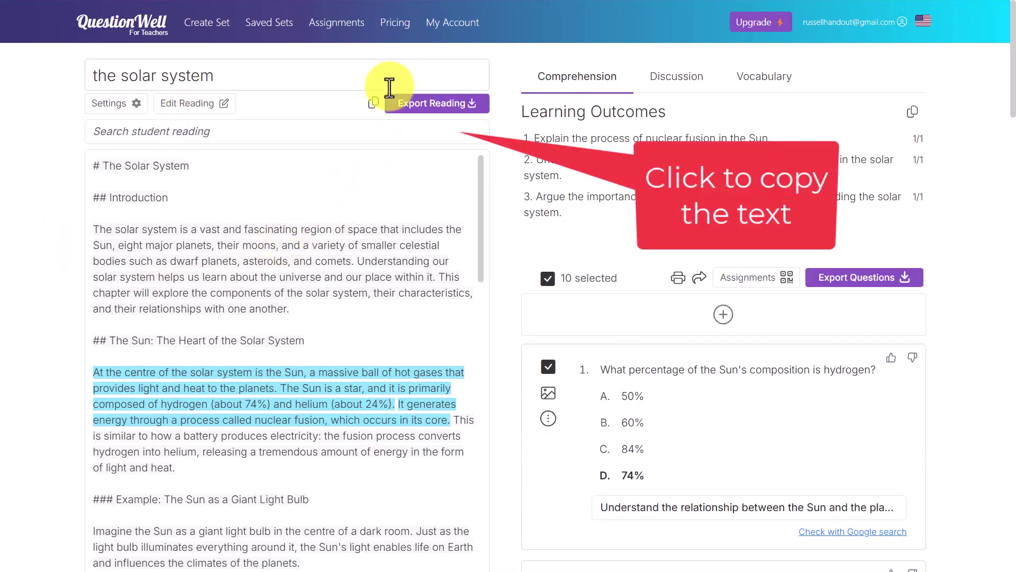
left_click(373, 105)
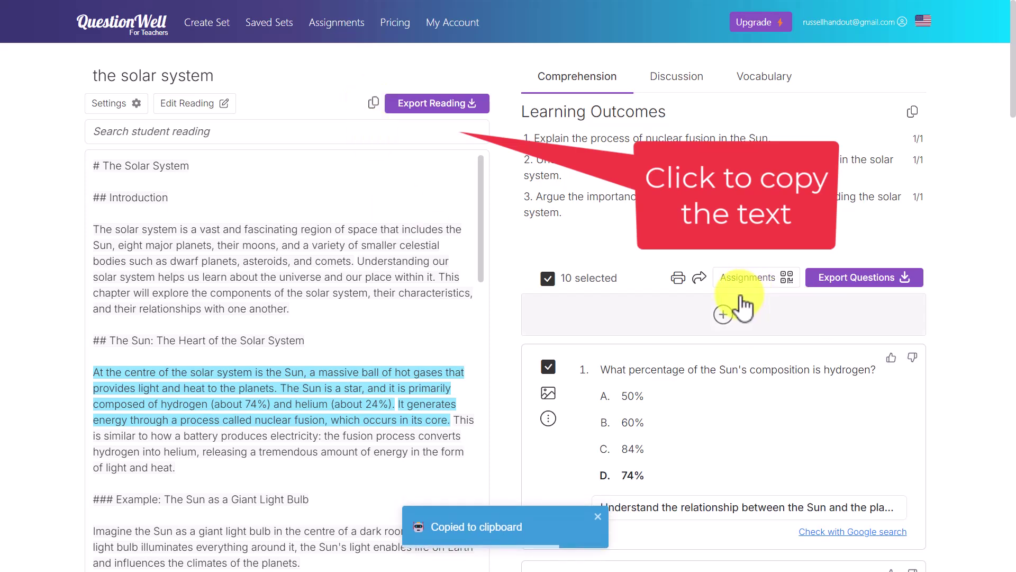
Export the selected comprehension questions to Google Forms again and open the exported set.
left_click(906, 289)
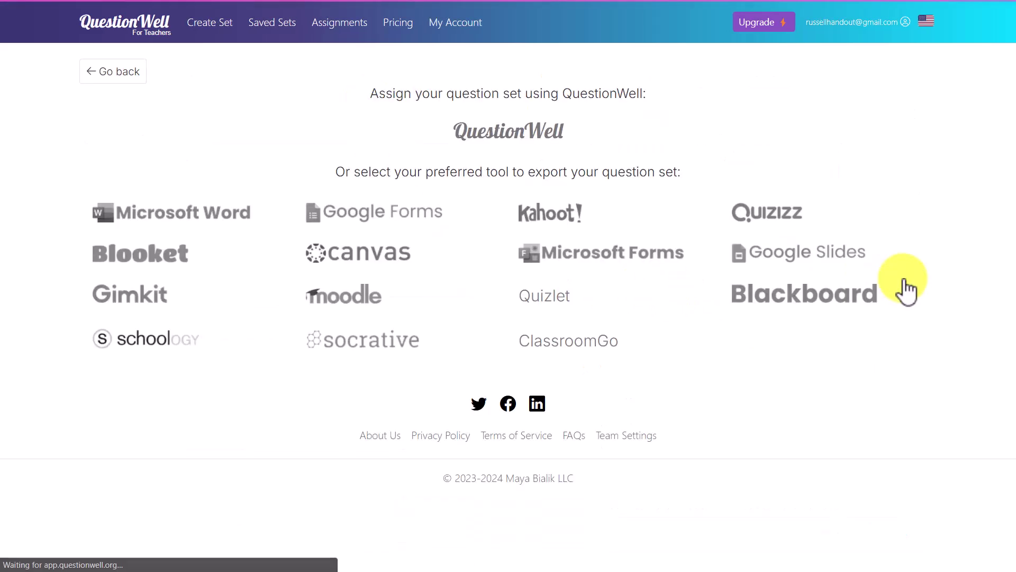
left_click(401, 221)
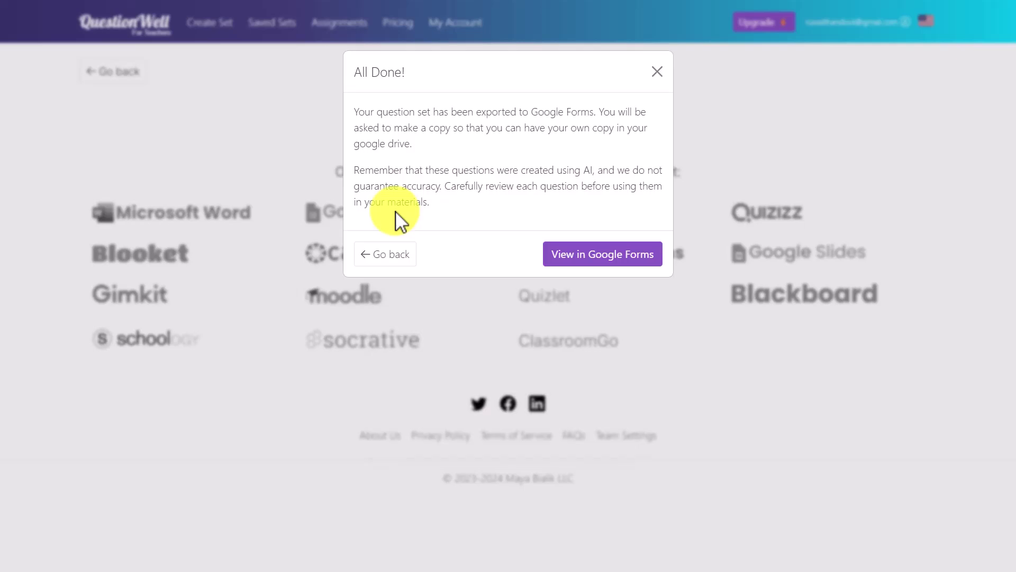
left_click(555, 257)
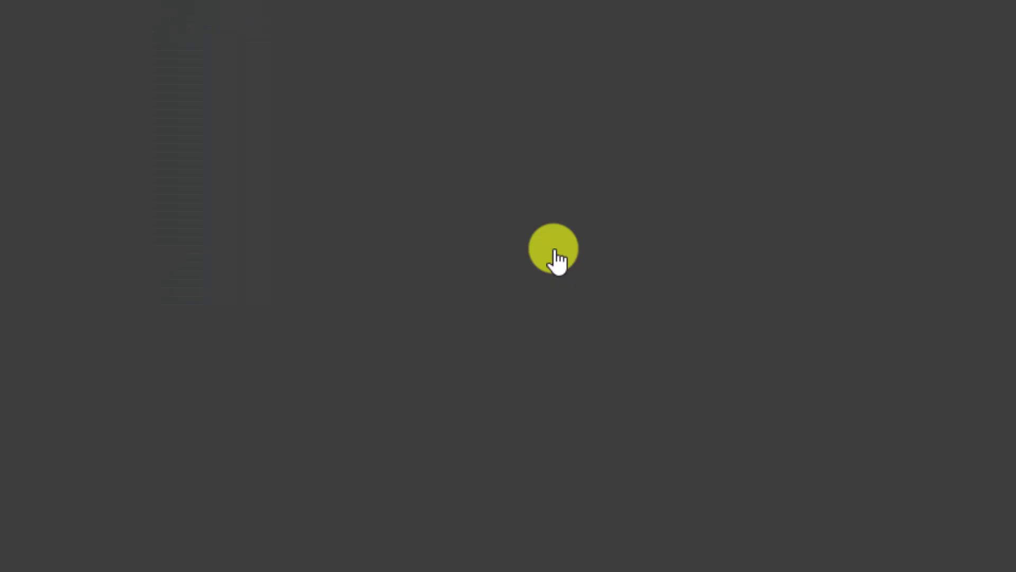
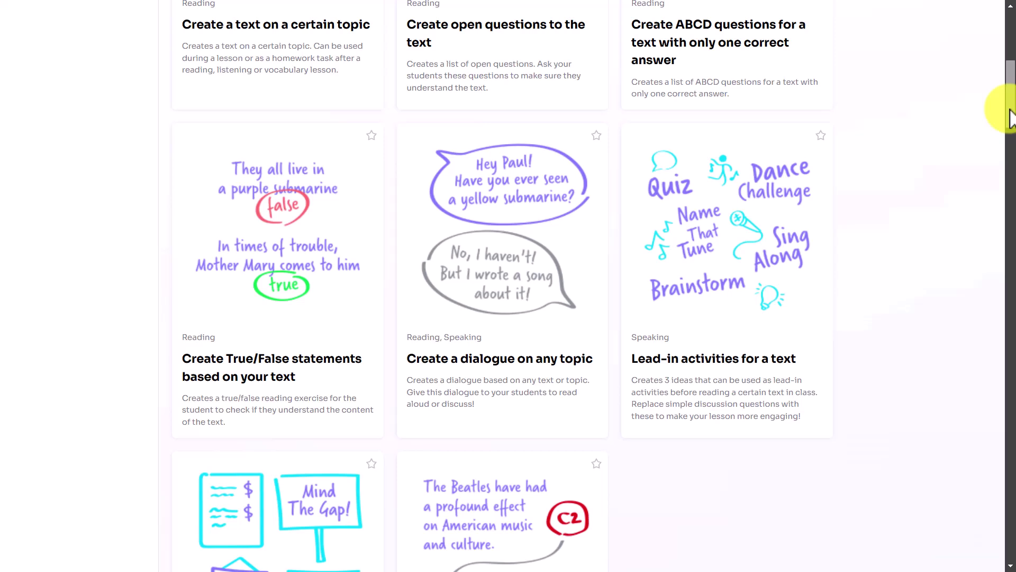
In Twee, open the tool for creating a text on a certain topic and enter "Solar system" as the topic.
left_click_drag(1011, 117, 1009, 32)
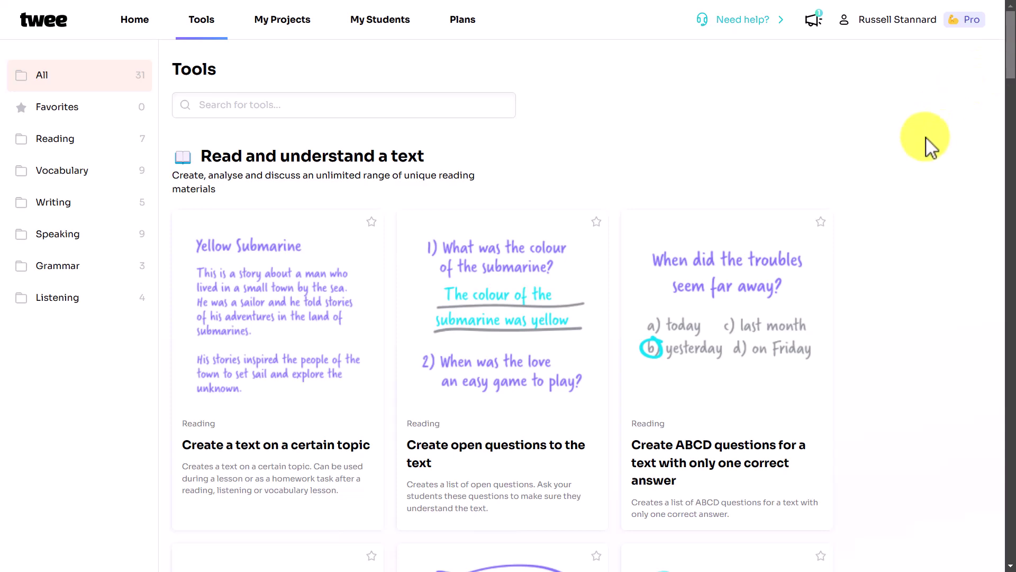
left_click(238, 319)
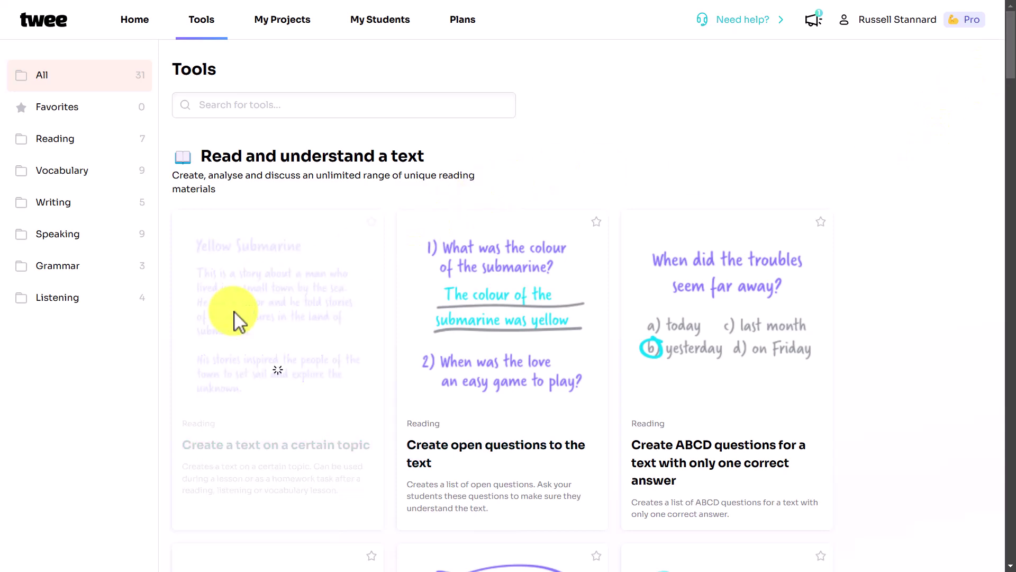
left_click(540, 261)
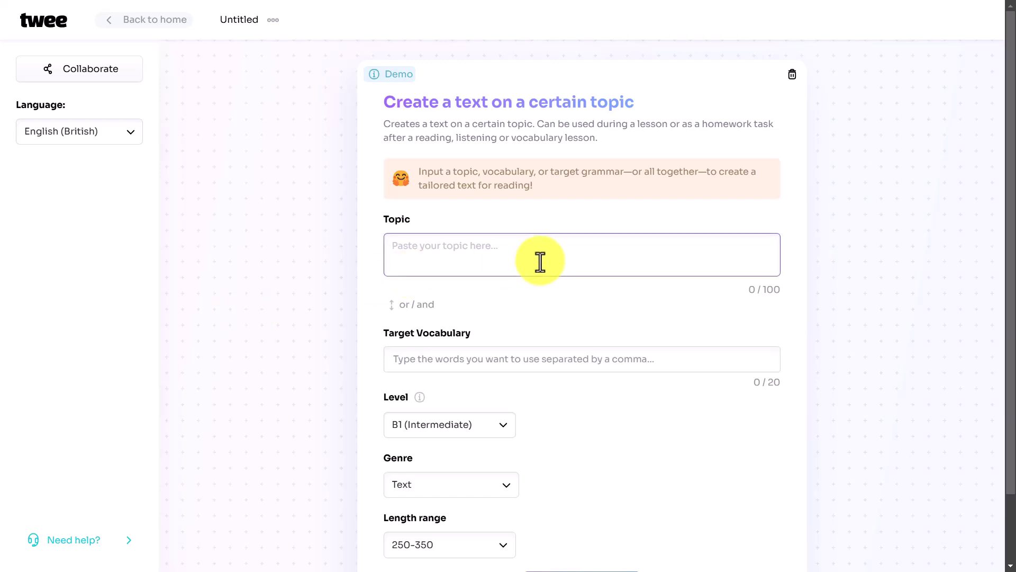
type("Solar system")
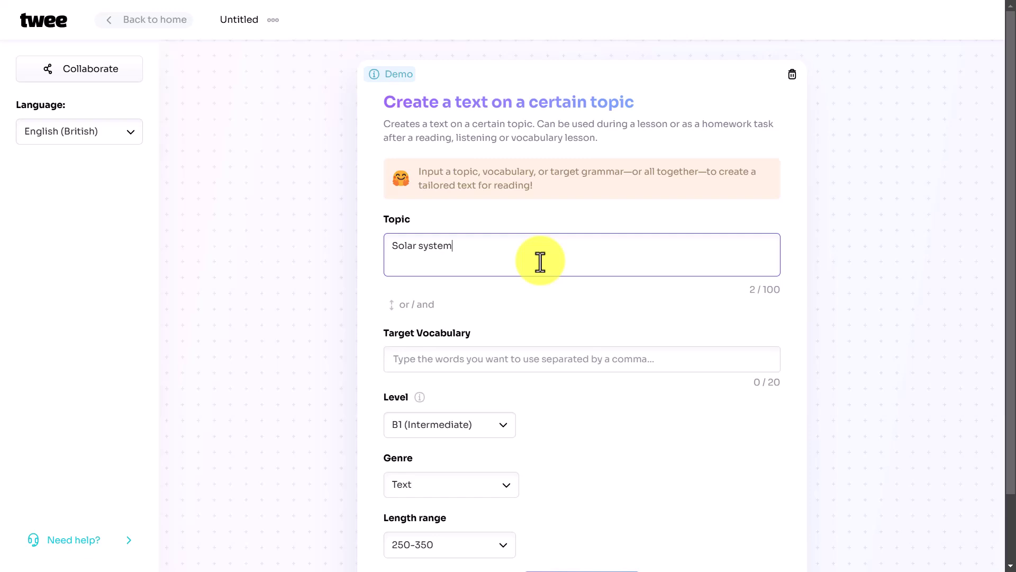
Set the text's genre to Descriptive article and generate the text.
left_click(424, 361)
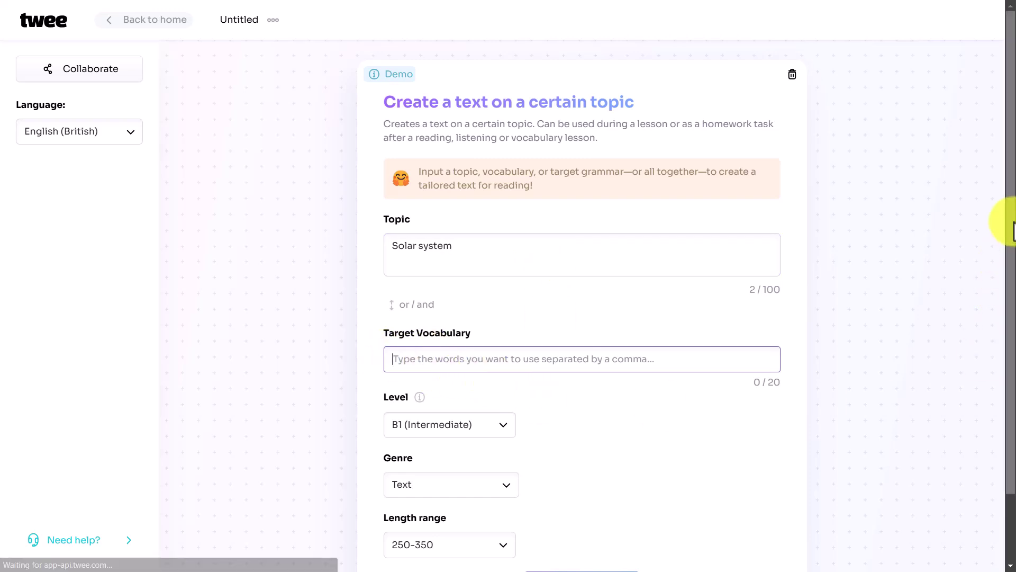
left_click_drag(1000, 220, 1002, 304)
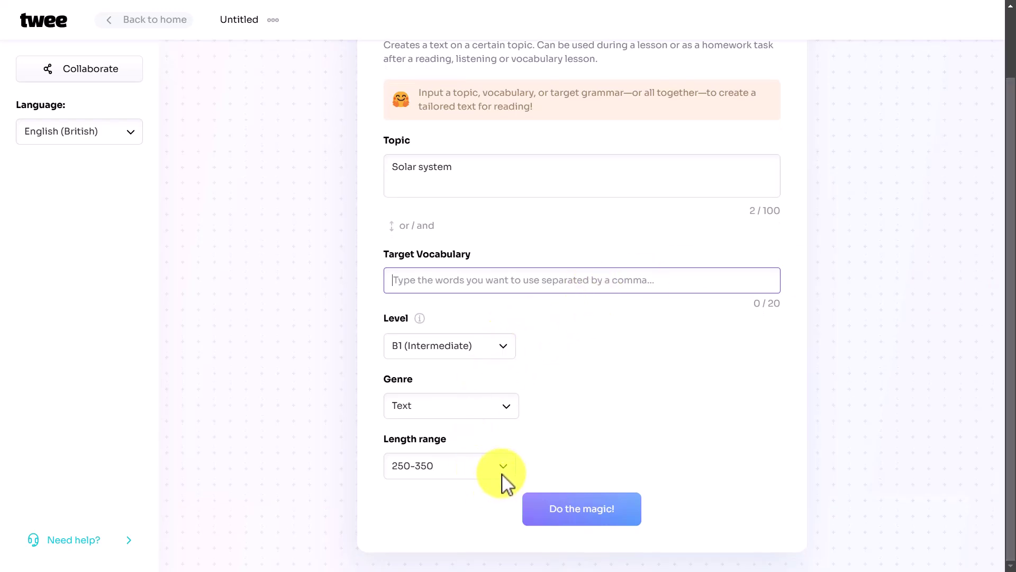
left_click(509, 415)
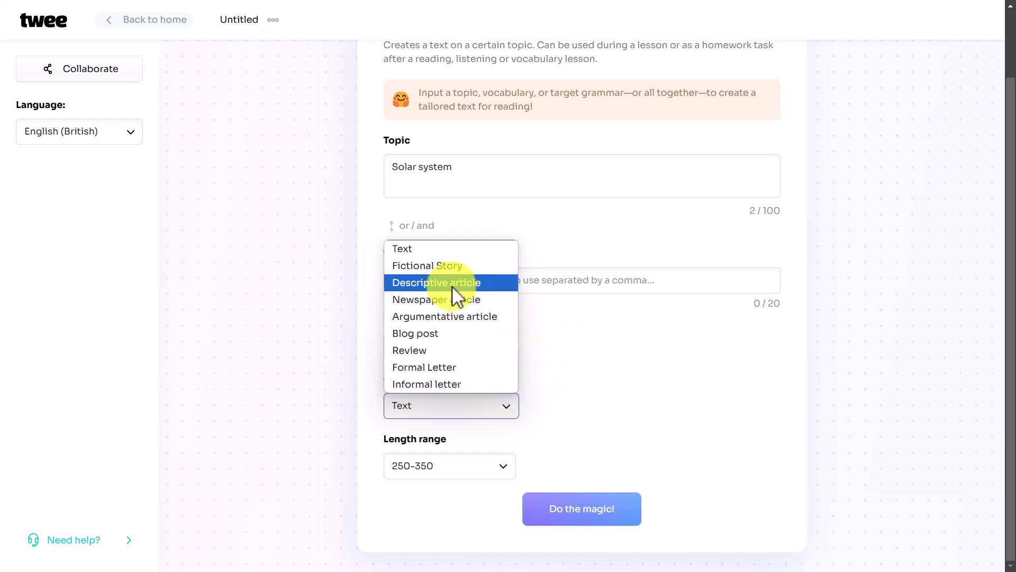
left_click(437, 285)
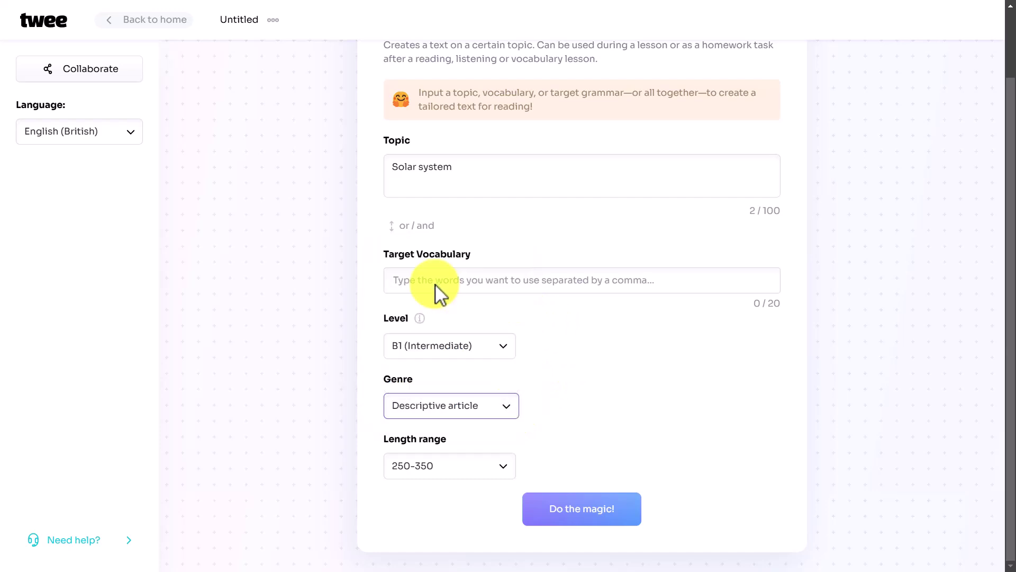
left_click(570, 519)
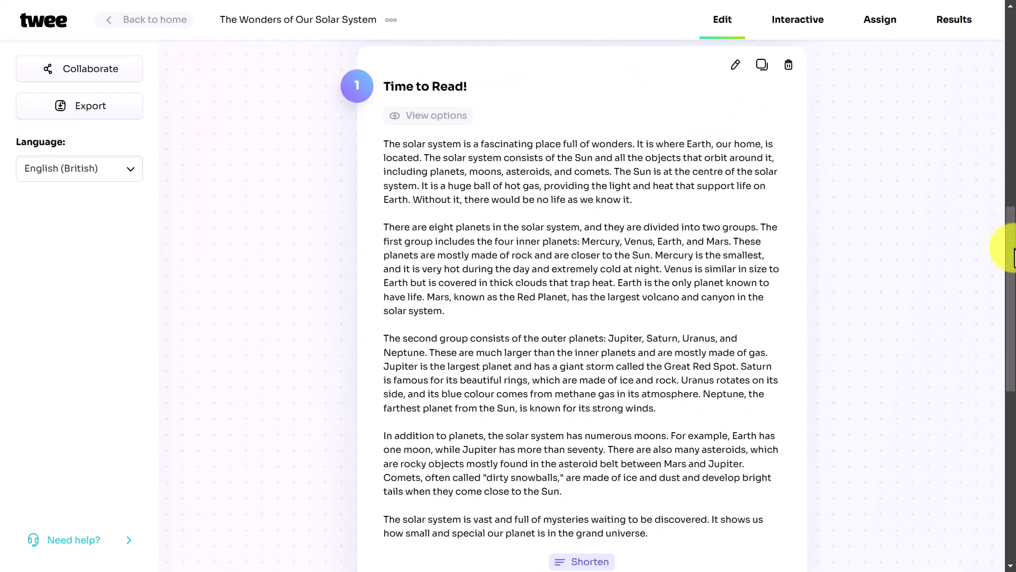
Review the generated solar system text and create ABCD questions from it.
scroll(998, 254, "down", 5)
scroll(988, 350, "up", 15)
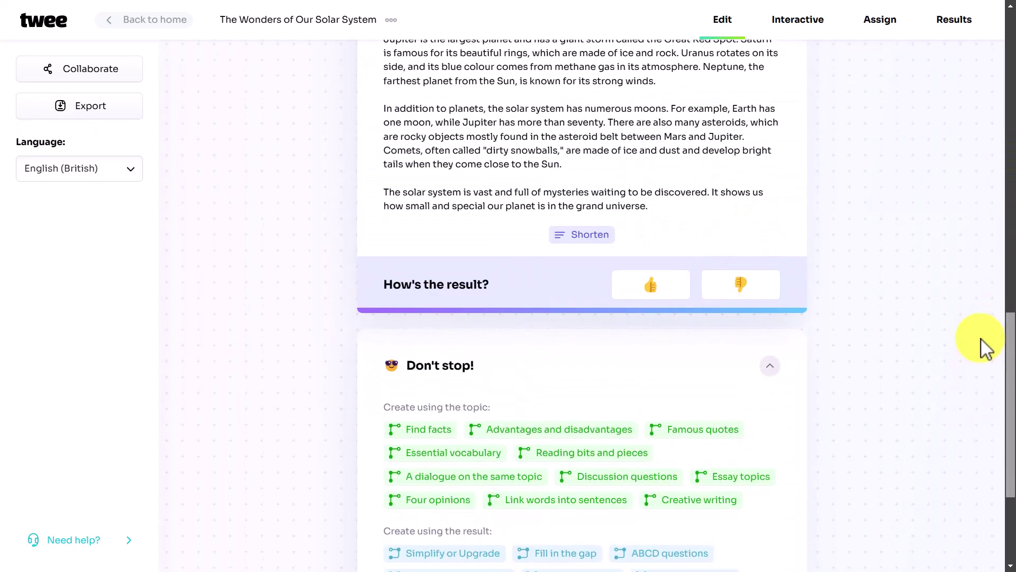
scroll(993, 95, "up", 3)
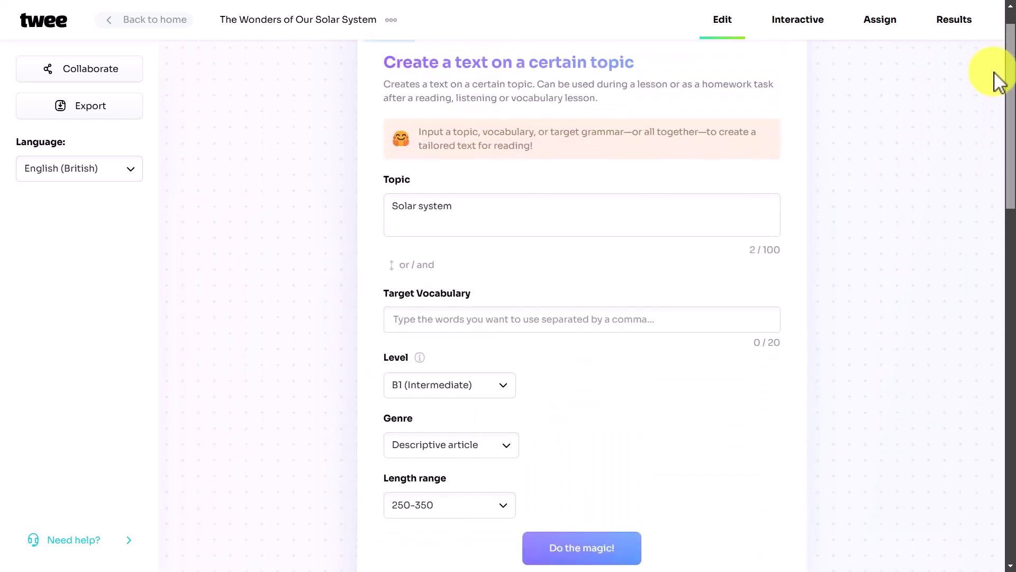
scroll(969, 285, "down", 12)
scroll(958, 334, "down", 5)
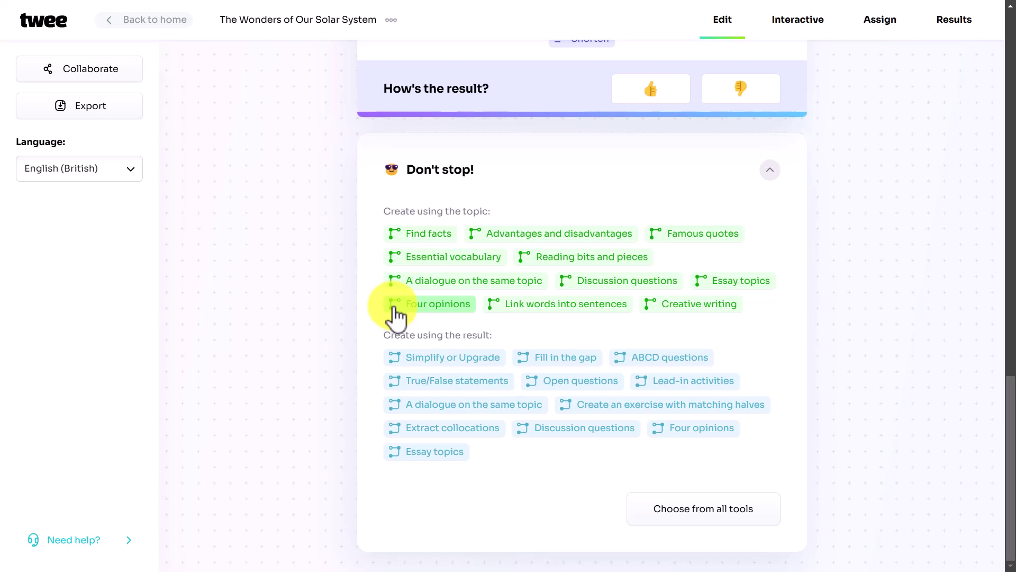
left_click(669, 362)
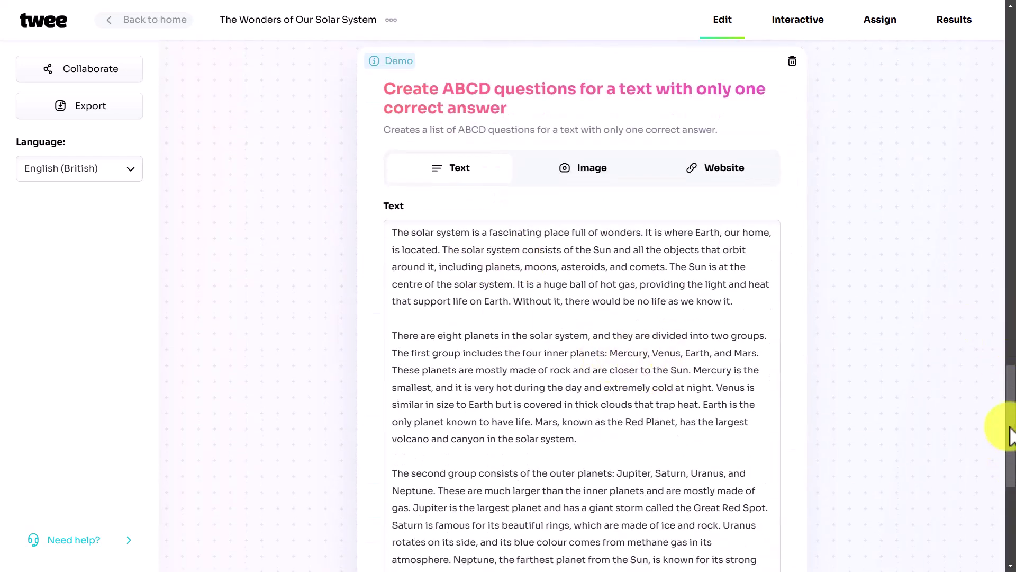
left_click_drag(1010, 434, 1008, 538)
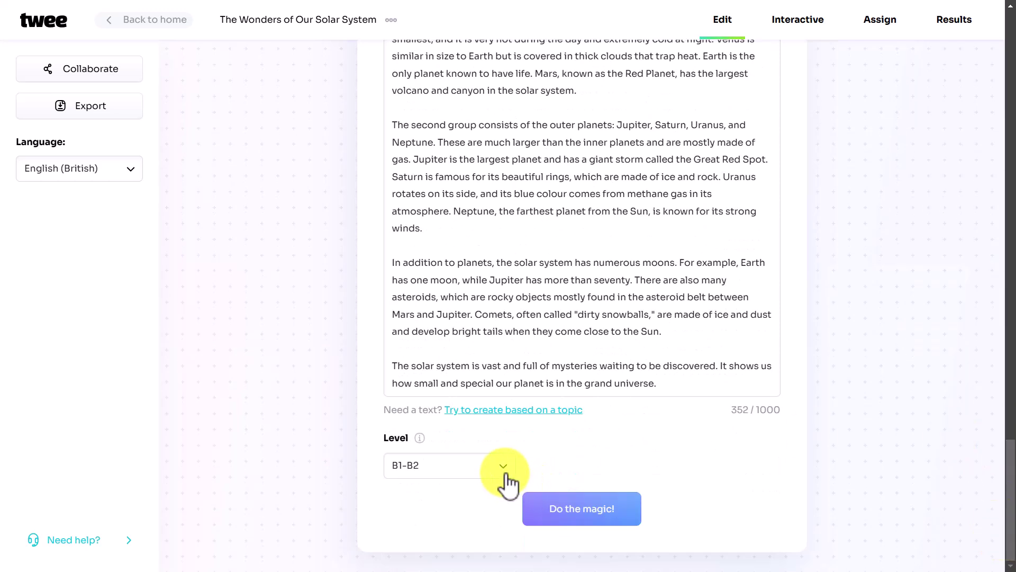
left_click(584, 510)
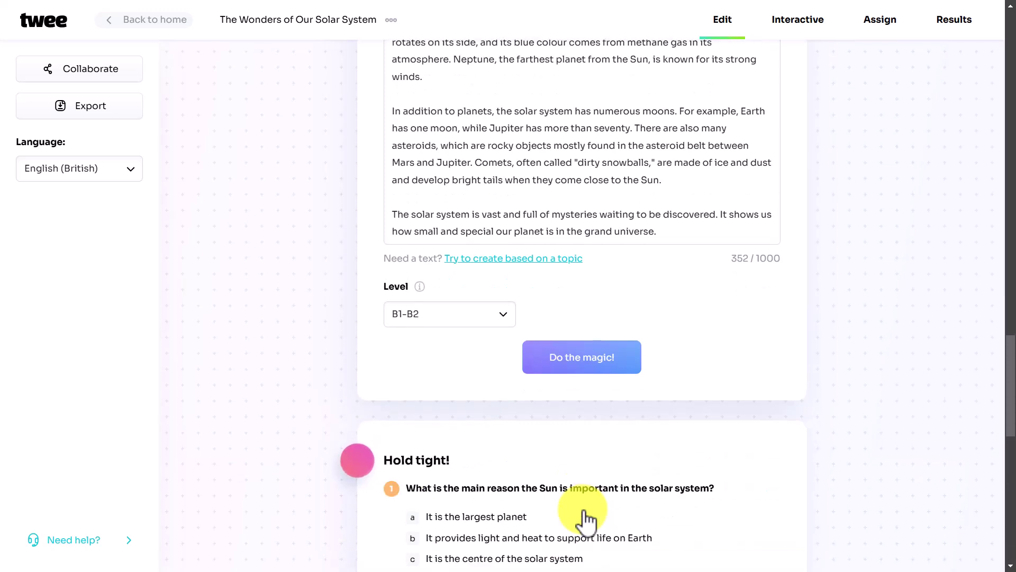
Review the ABCD questions and their answers, and create True/False statements from the same text.
scroll(1012, 318, "down", 6)
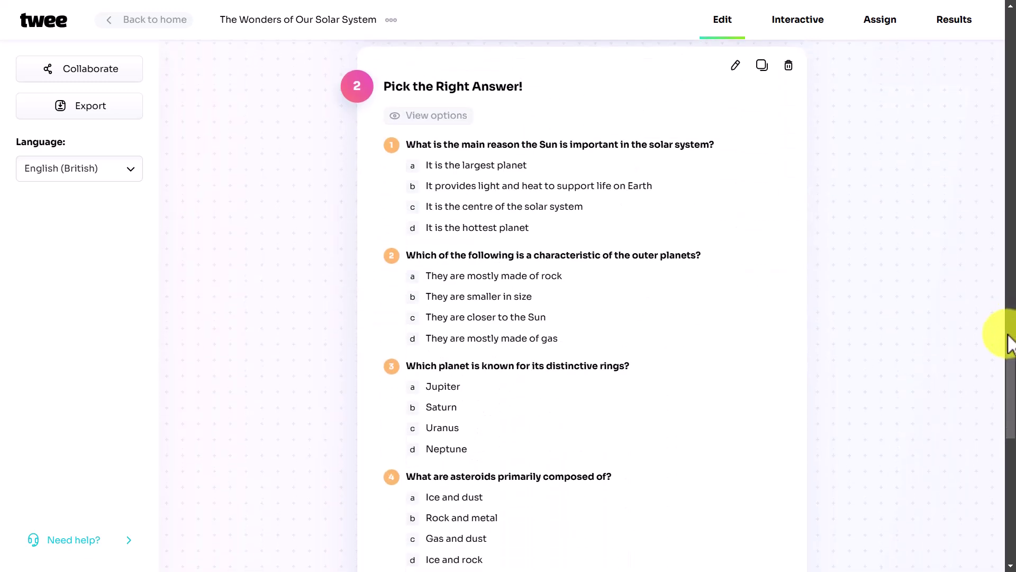
left_click_drag(1009, 370, 1009, 498)
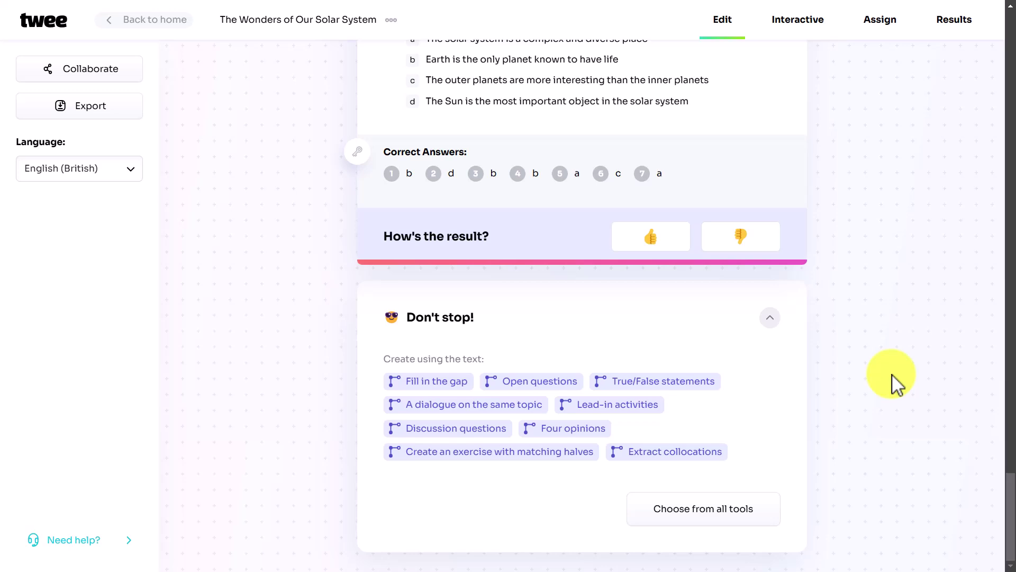
left_click(661, 382)
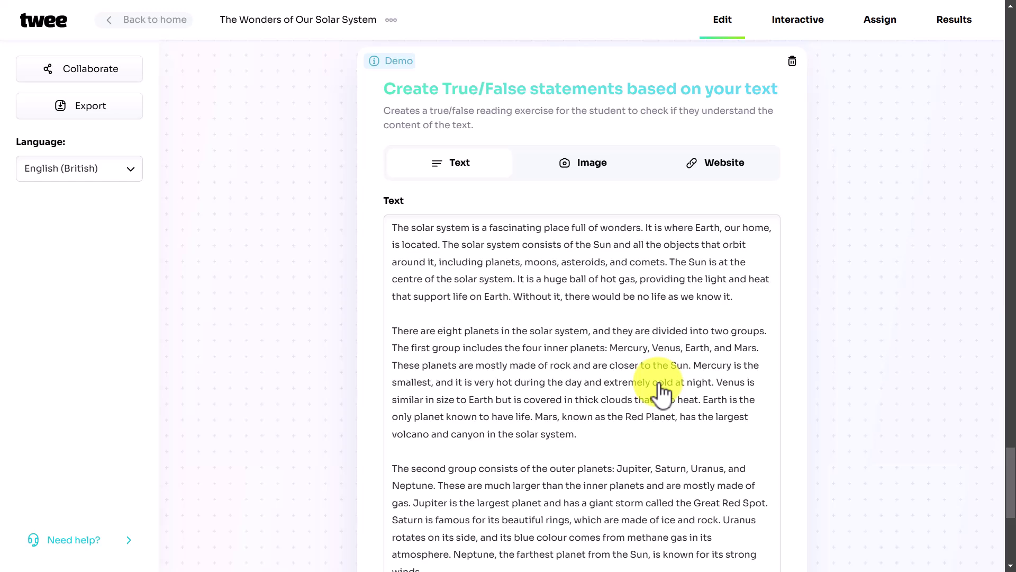
left_click_drag(1008, 469, 1008, 524)
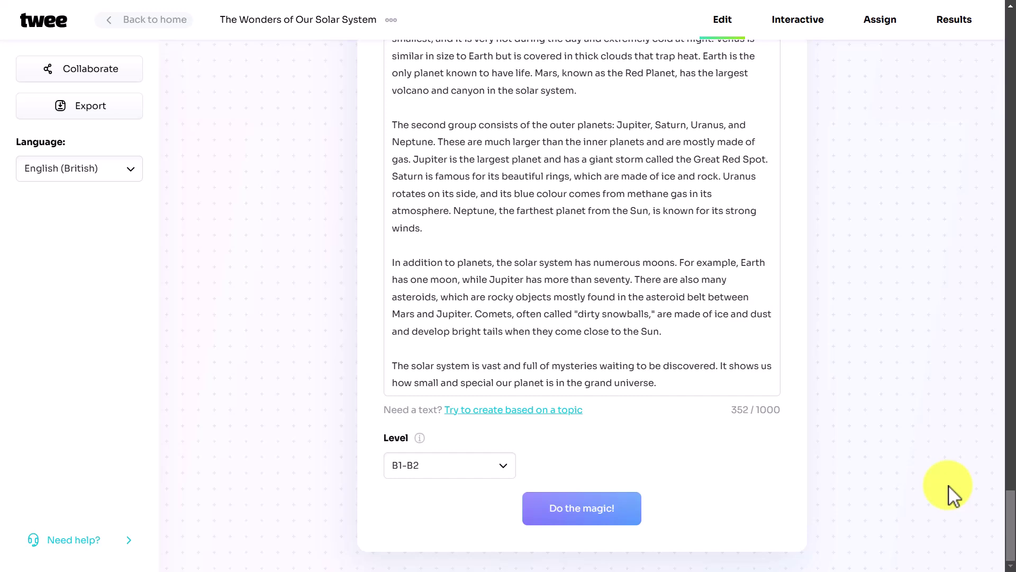
left_click(582, 508)
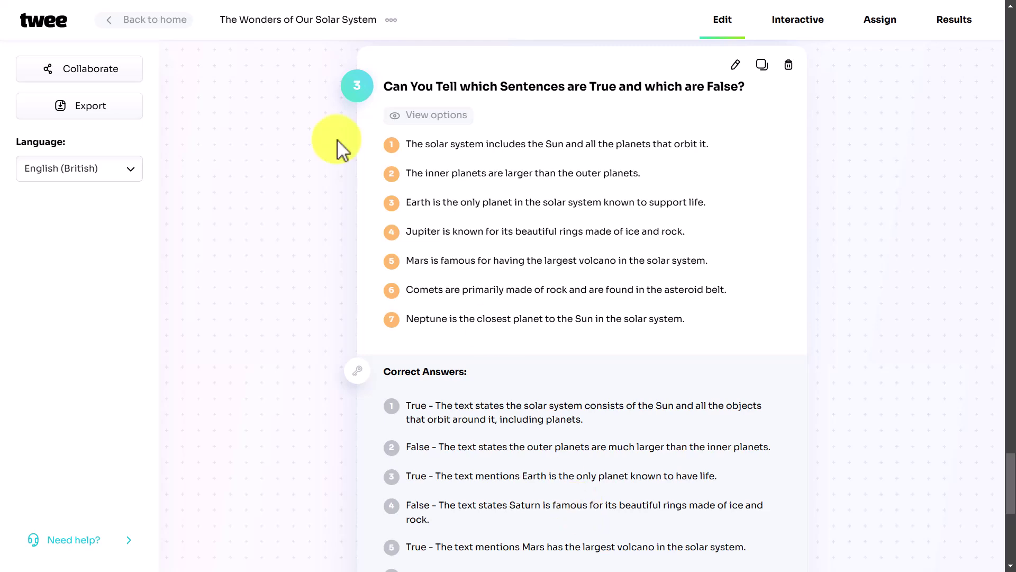
Export the whole project to Google Forms and open the exported form.
left_click(80, 113)
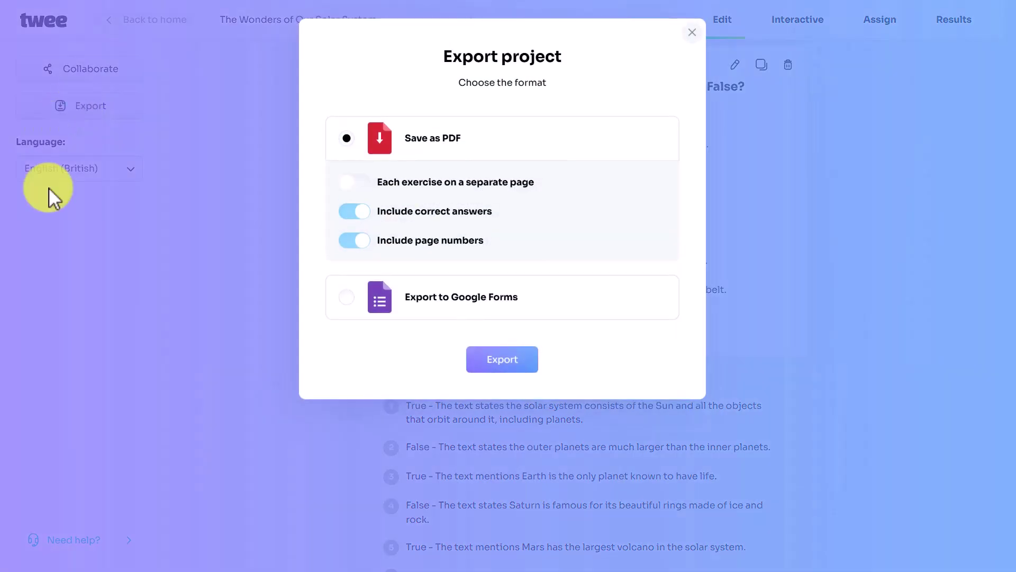
left_click(459, 308)
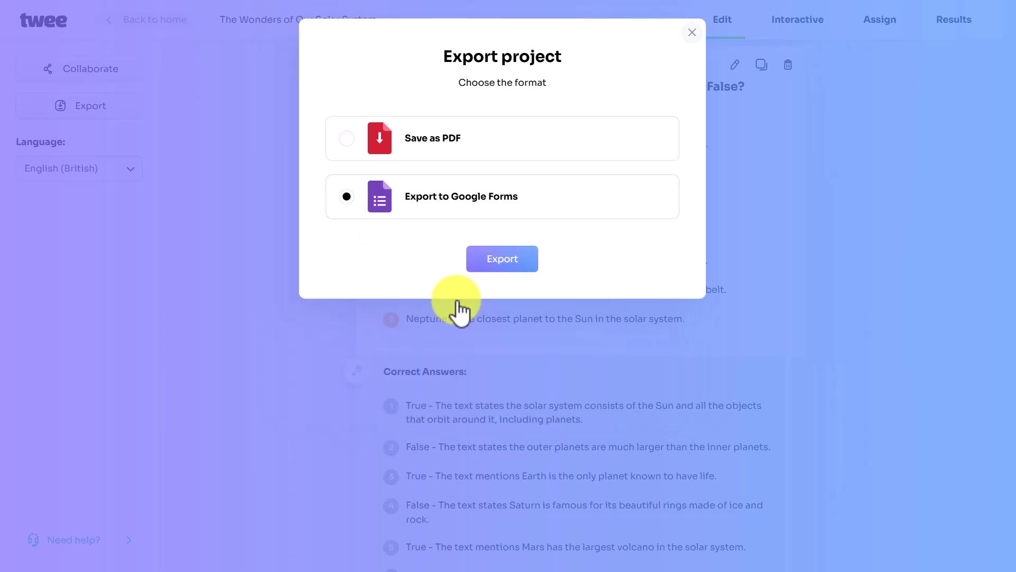
left_click(506, 264)
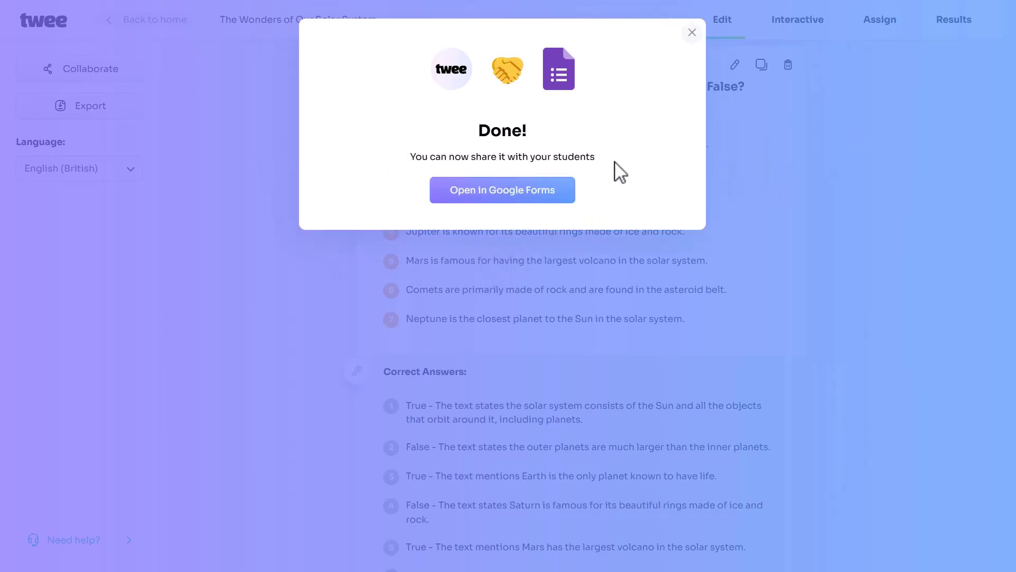
left_click(516, 198)
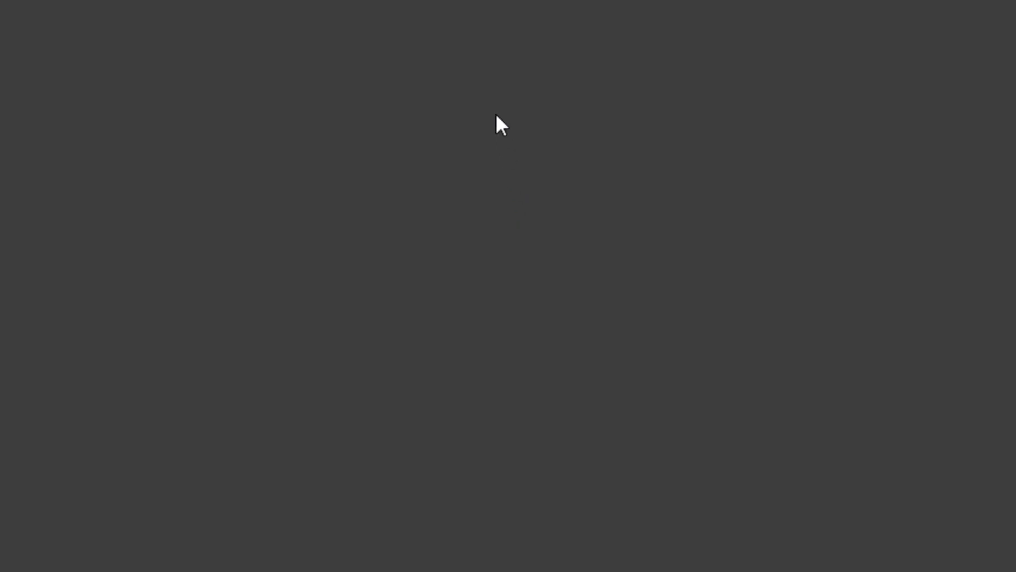
left_click(489, 83)
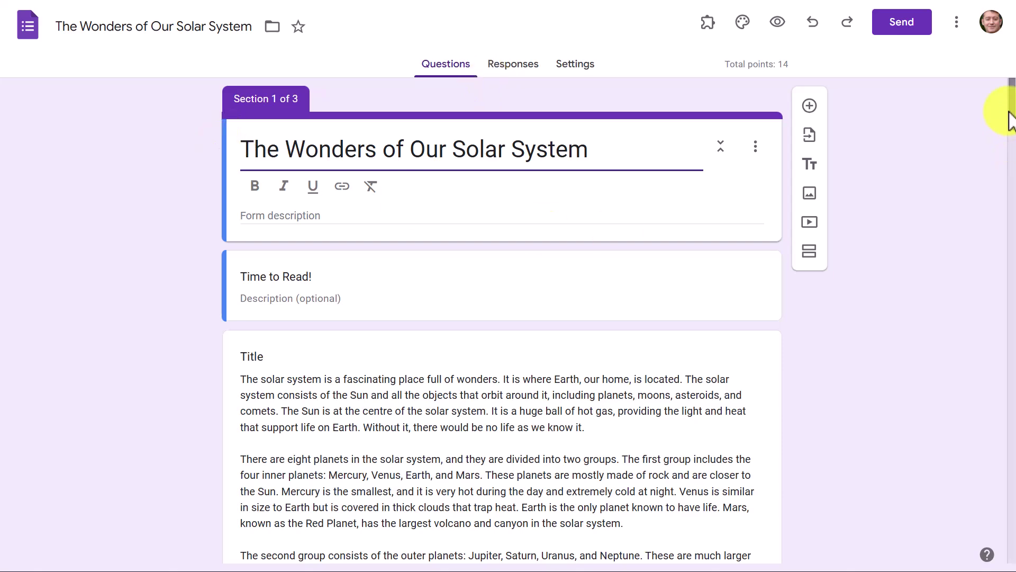
Look over the form's reading text, multiple-choice questions with their answer key, and true/false items.
left_click_drag(1011, 119, 1001, 214)
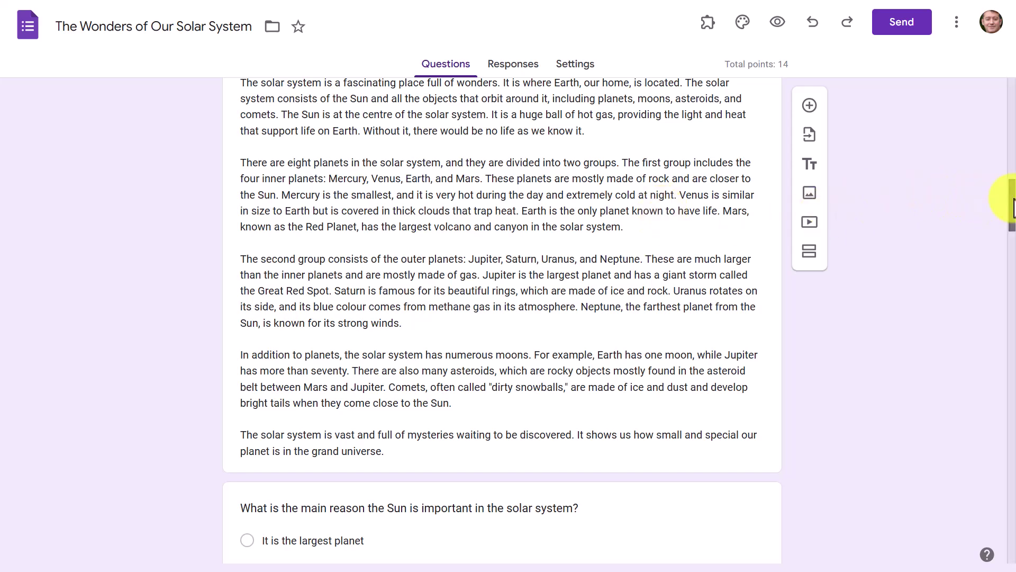
left_click_drag(1008, 194, 1010, 244)
left_click(751, 260)
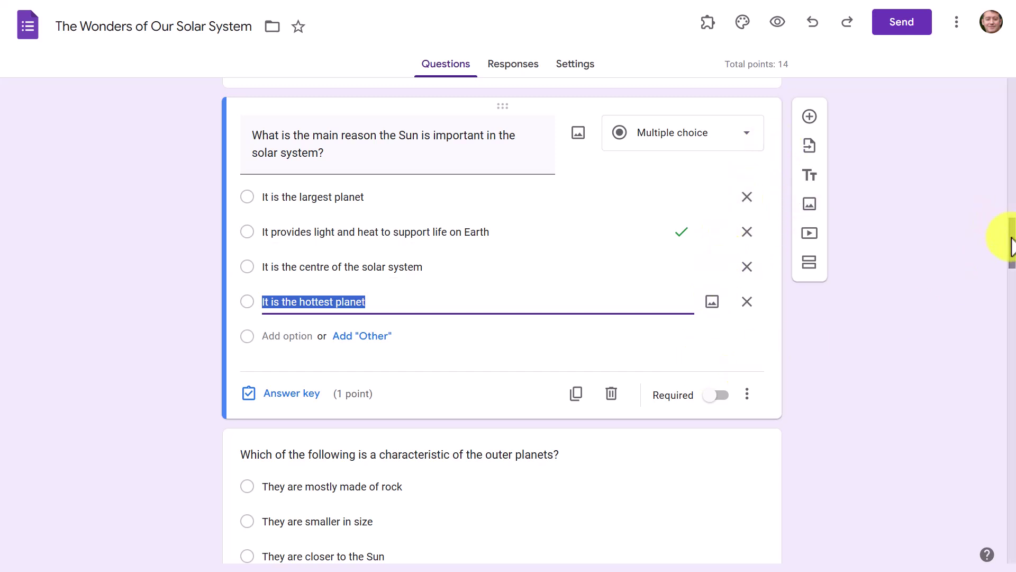
left_click_drag(1013, 246, 997, 550)
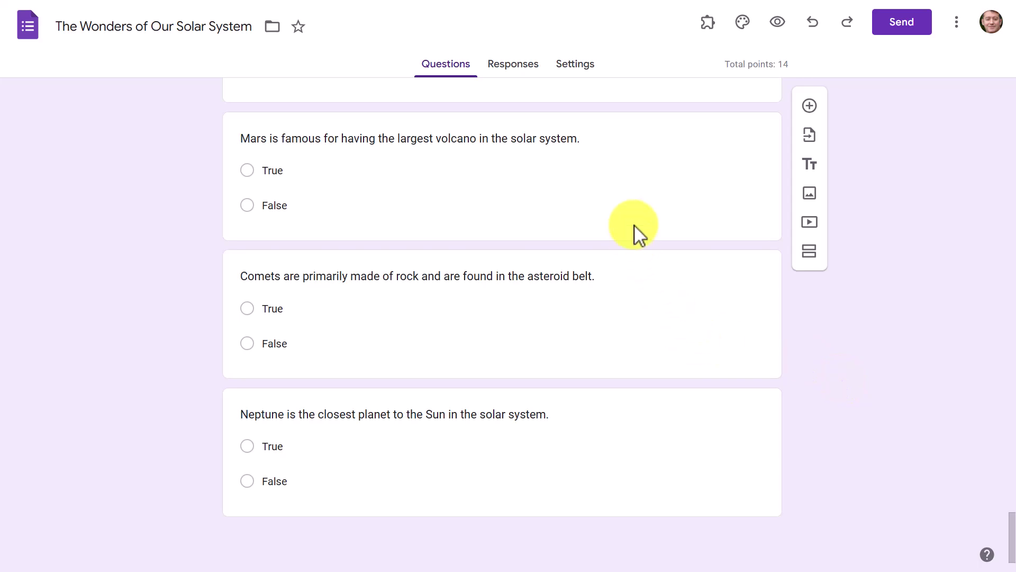
left_click_drag(1012, 553, 1012, 439)
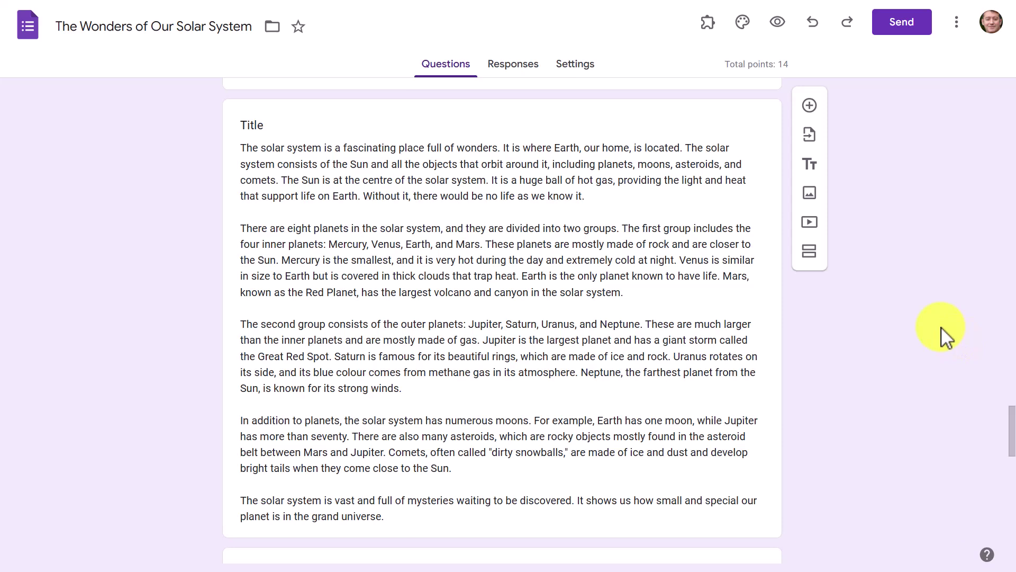
Open the sending options for the "The Wonders of Our Solar System" form, choose sharing by link and shorten the URL.
left_click(903, 31)
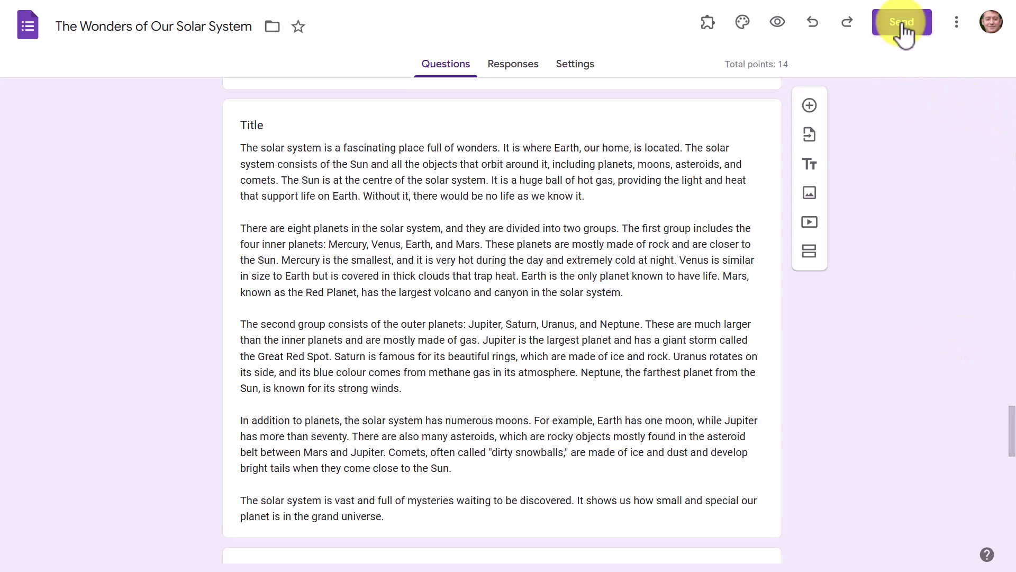
left_click(452, 162)
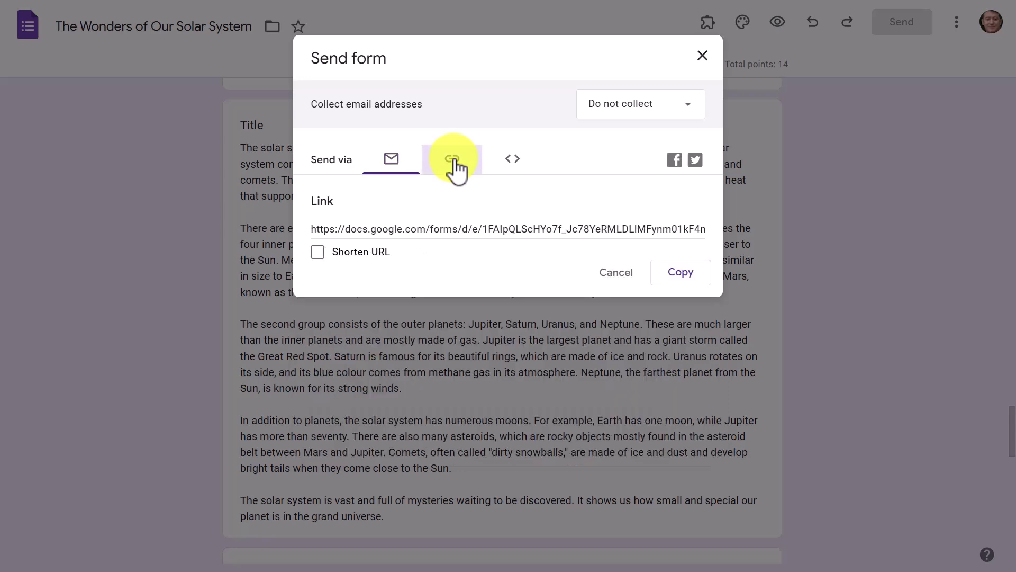
left_click(318, 253)
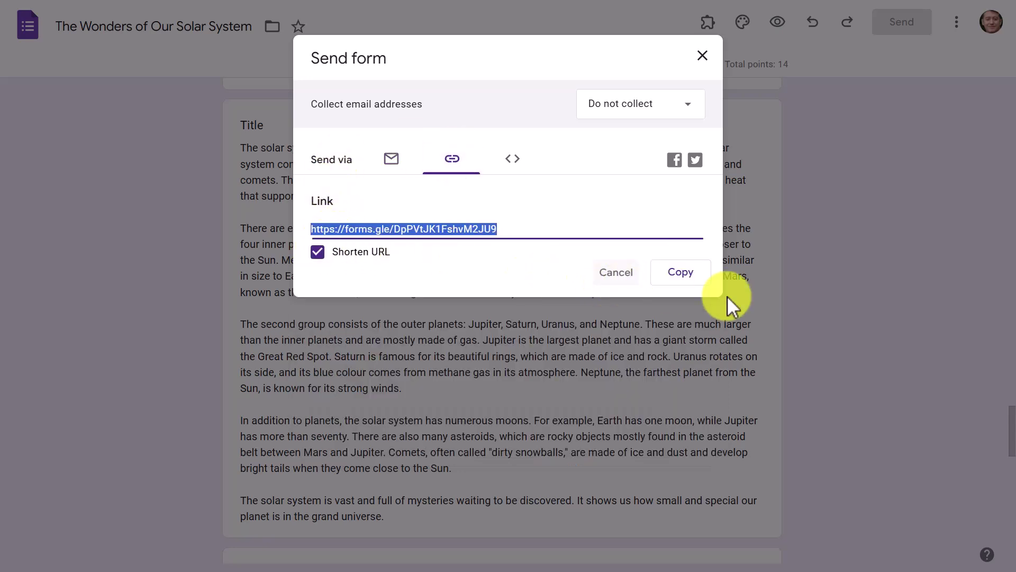